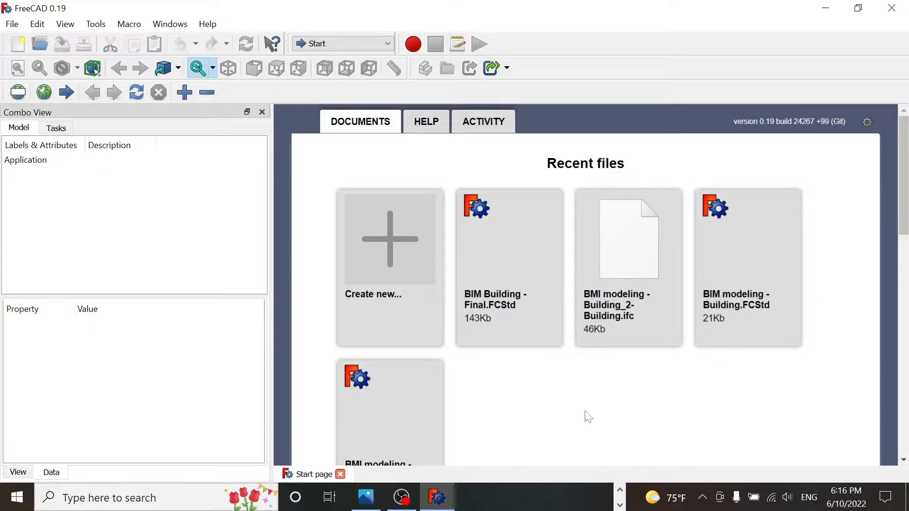
Step: Create a new empty document and switch to the Arch workbench
left_click(388, 256)
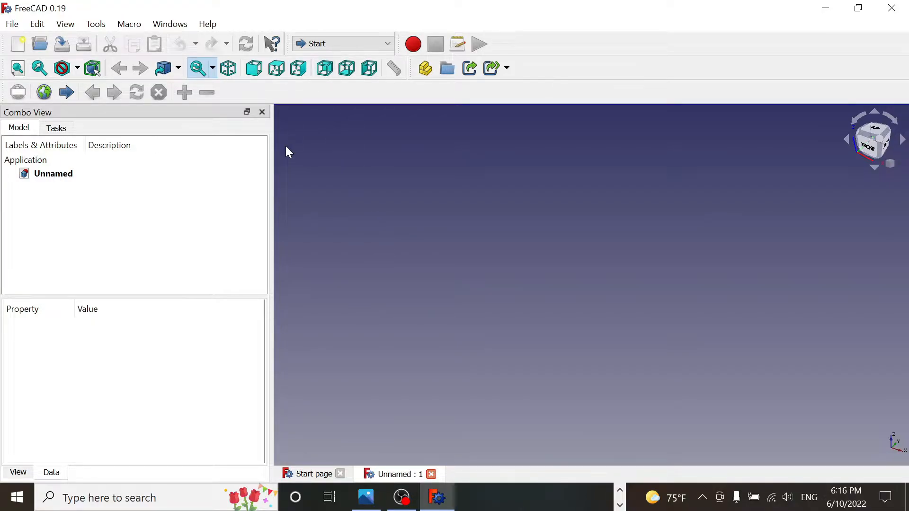
left_click(326, 43)
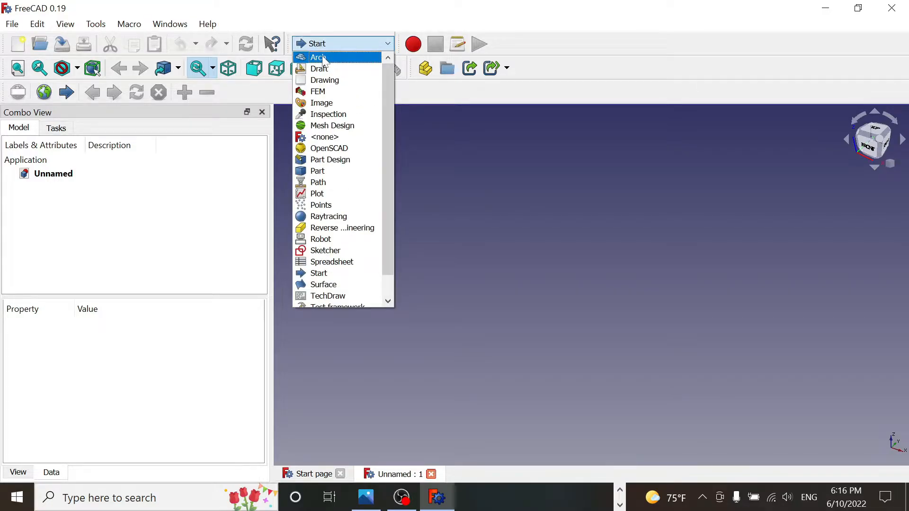
left_click(317, 57)
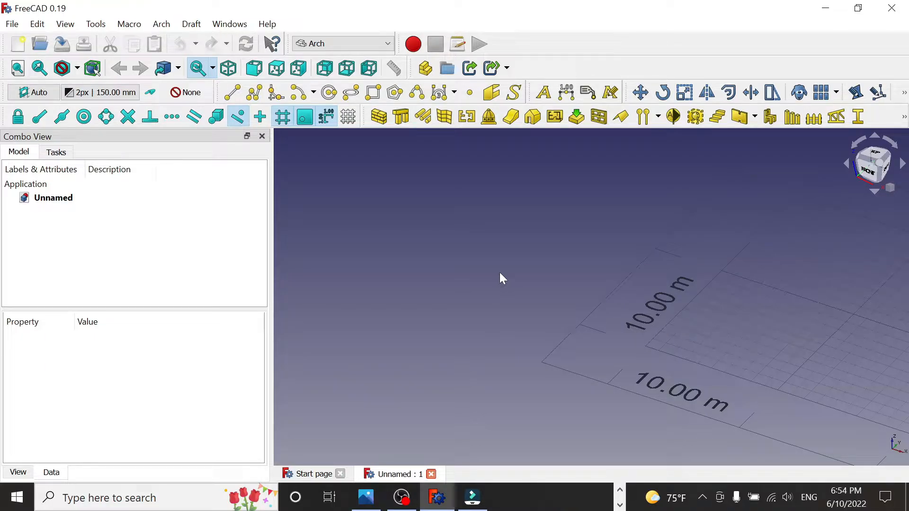
Step: Review the grid and snapping settings in the Draft preferences, including grid spacing and grid size
left_click(344, 47)
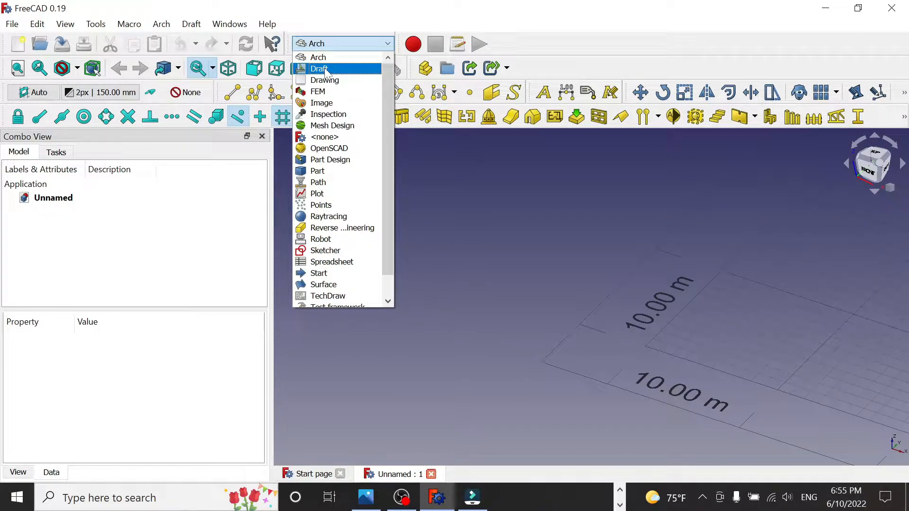
left_click(37, 24)
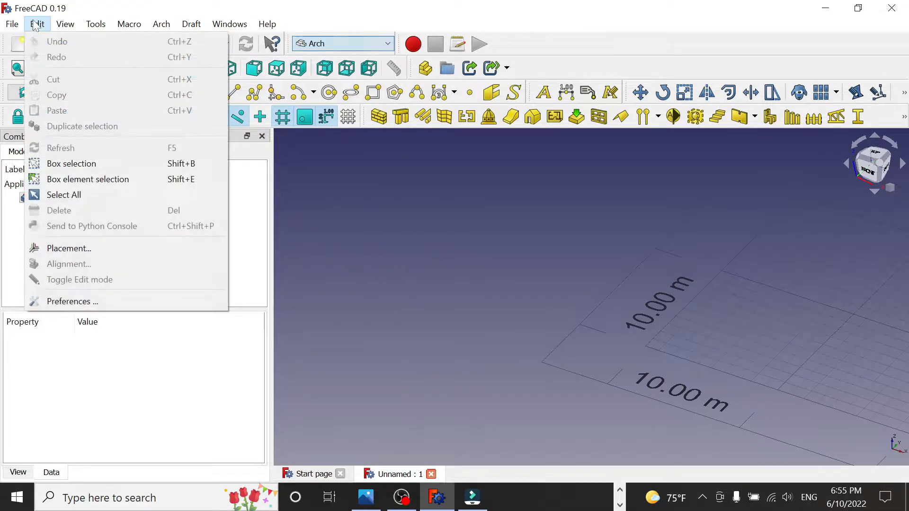
left_click(60, 304)
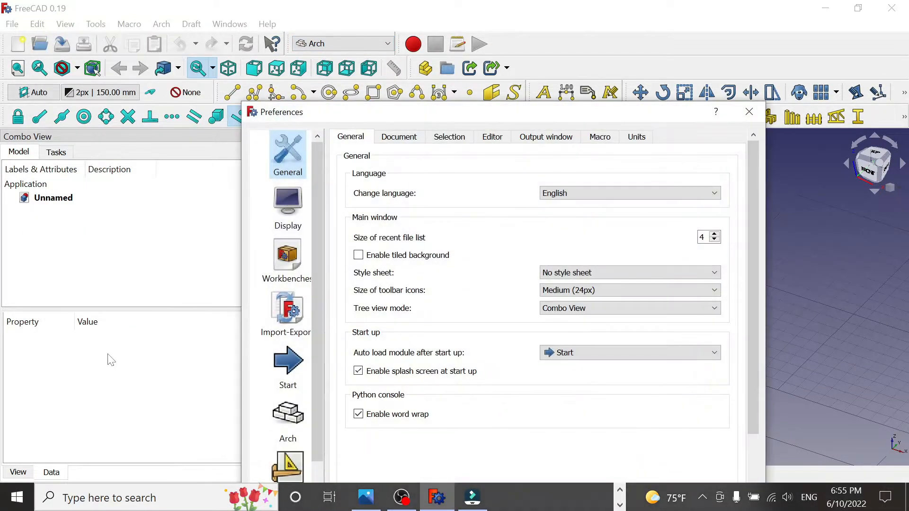
left_click(292, 460)
left_click_drag(317, 406, 317, 430)
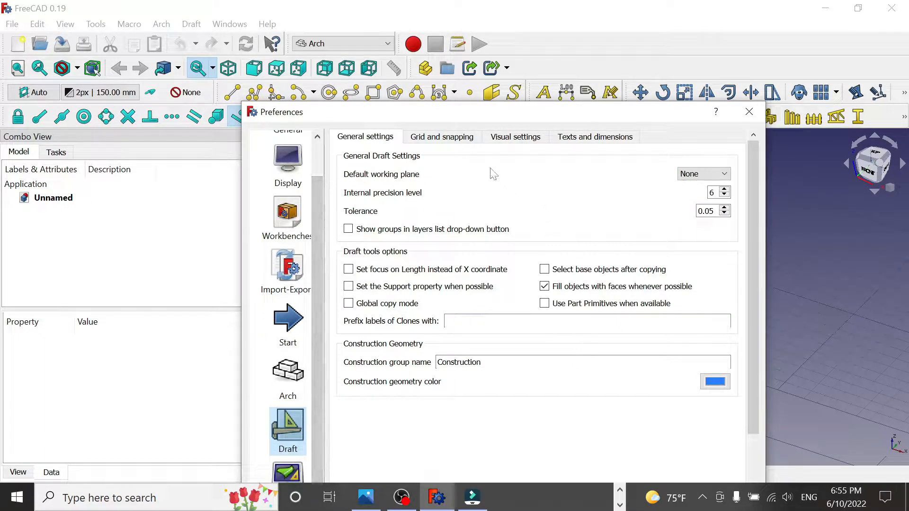
left_click(451, 137)
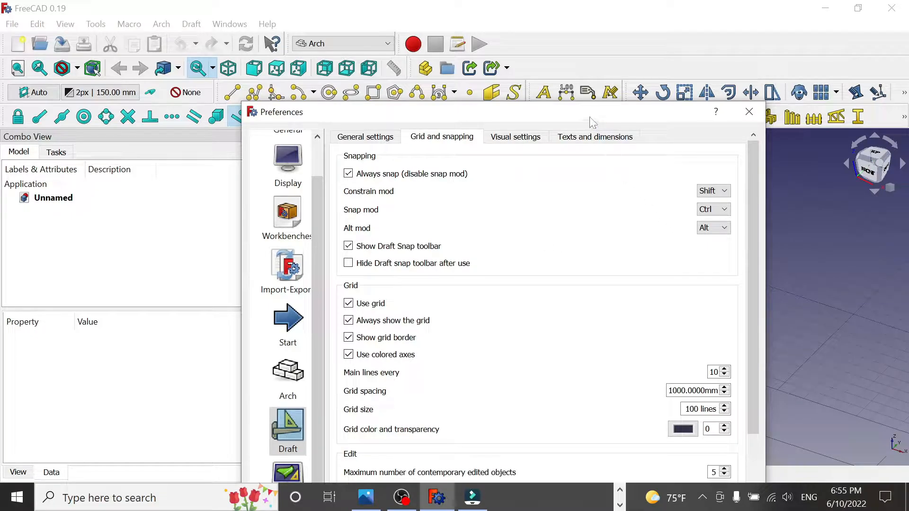
left_click_drag(589, 117, 433, 26)
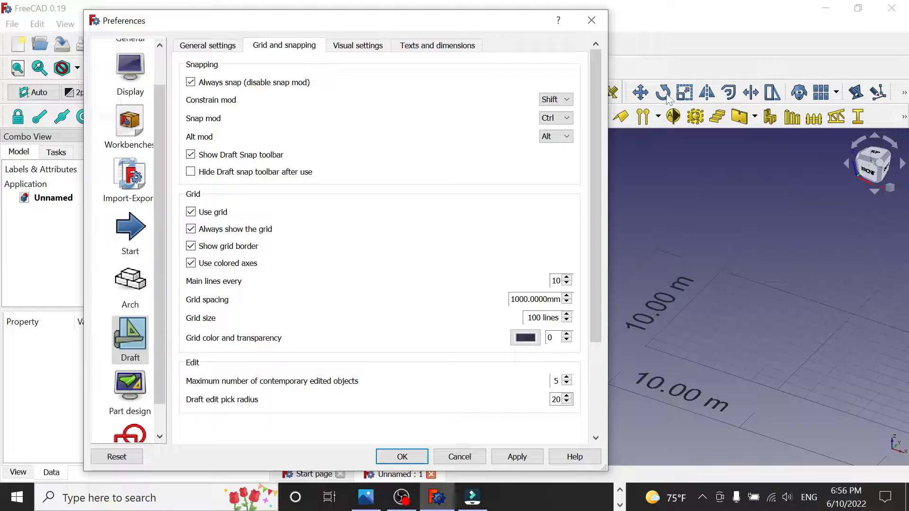
left_click(591, 20)
scroll(674, 289, "down", 6)
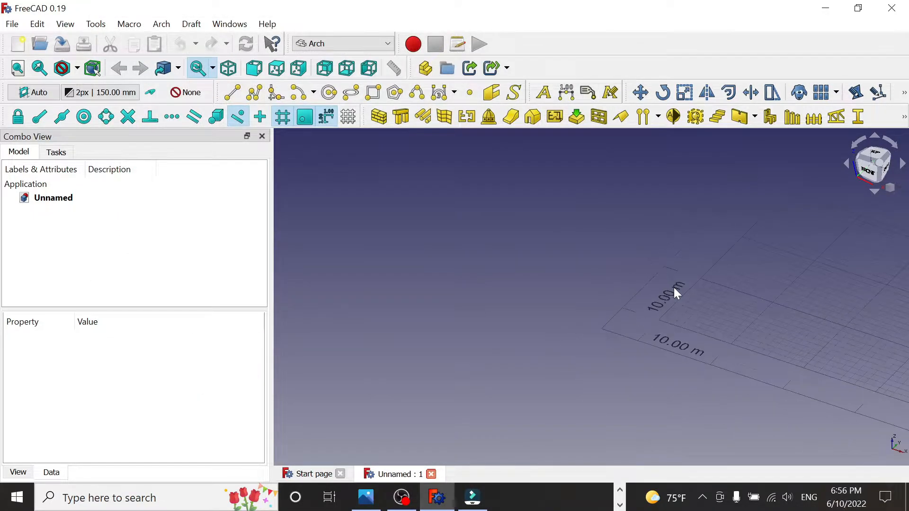
middle_click_drag(797, 266, 455, 287)
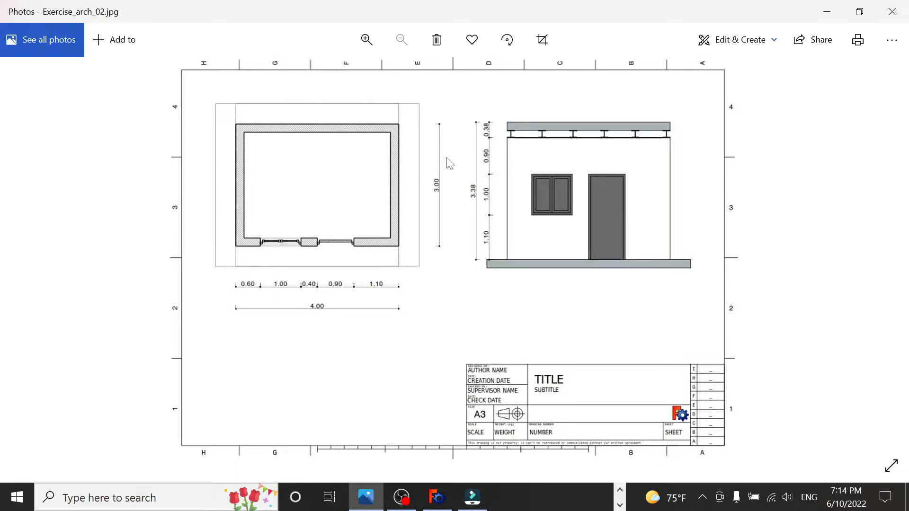
Step: Return to FreeCAD from the reference drawing and set the Draft grid size to 50 lines in the preferences
key("alt+Tab")
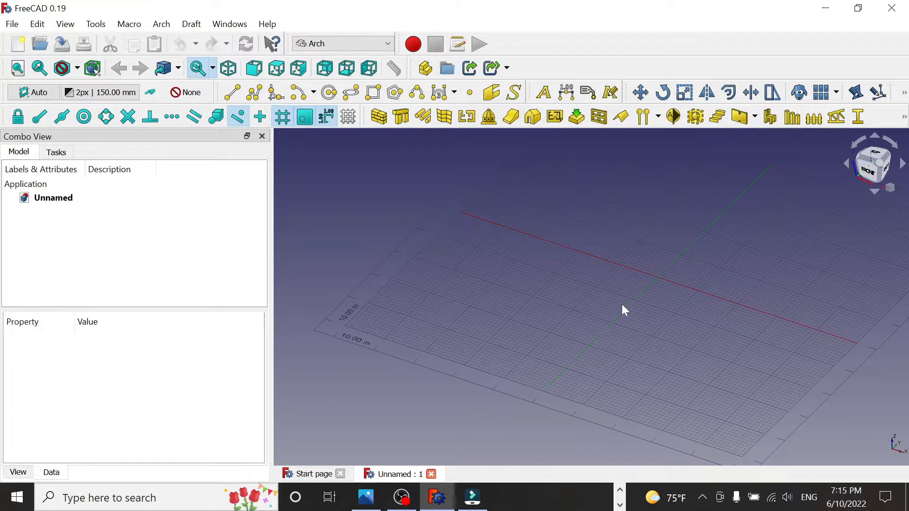
left_click(37, 25)
left_click(69, 301)
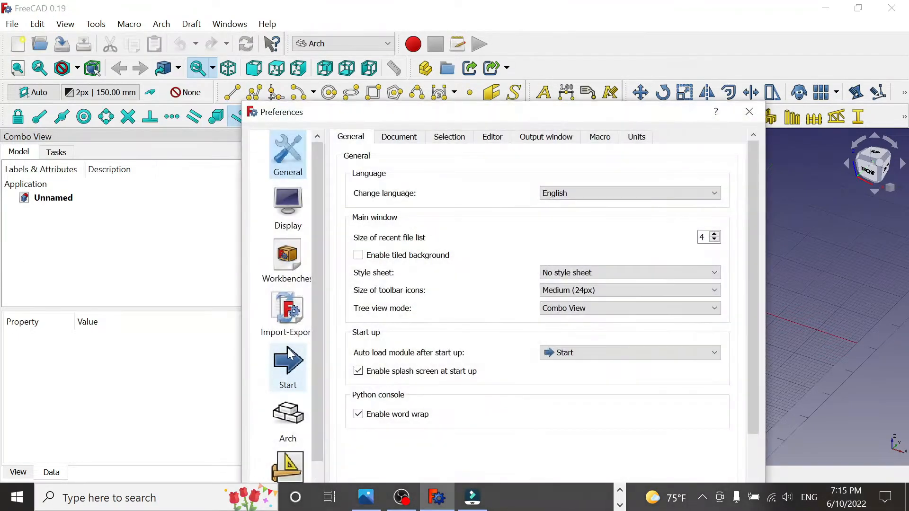
left_click_drag(428, 118, 382, 50)
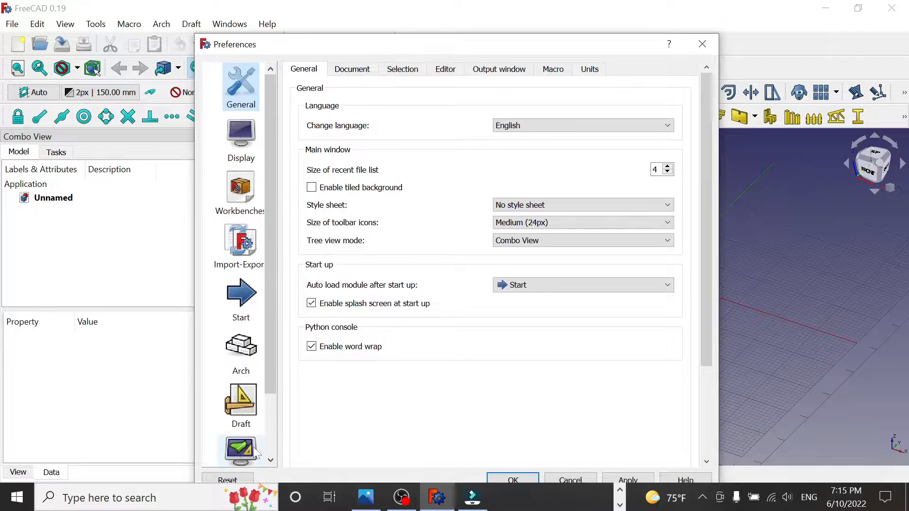
left_click(240, 405)
left_click(407, 69)
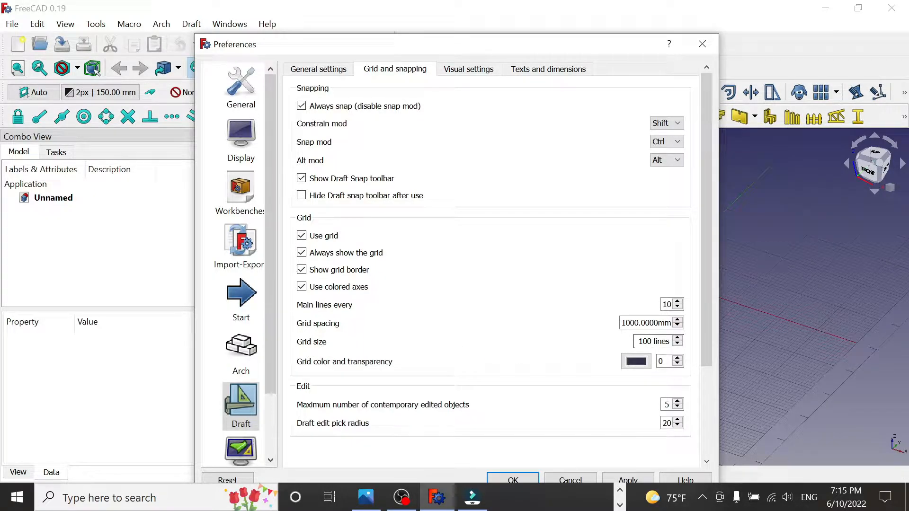
left_click_drag(636, 341, 685, 351)
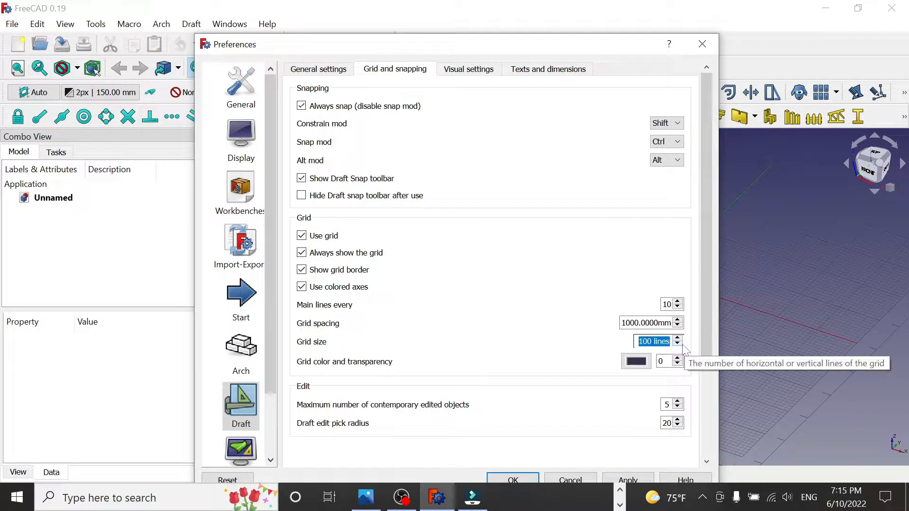
type("50")
key("Return")
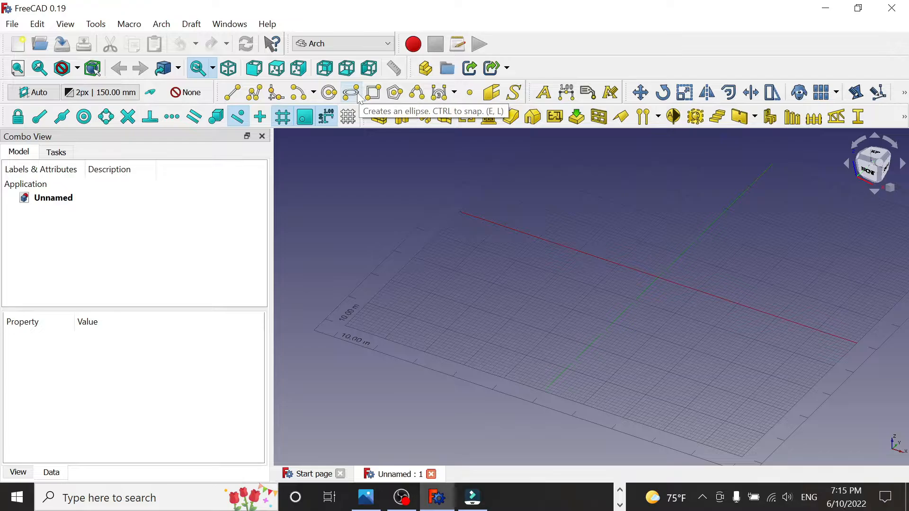
Step: Switch to the Draft workbench and back to Arch to refresh the 50-line grid
left_click(334, 45)
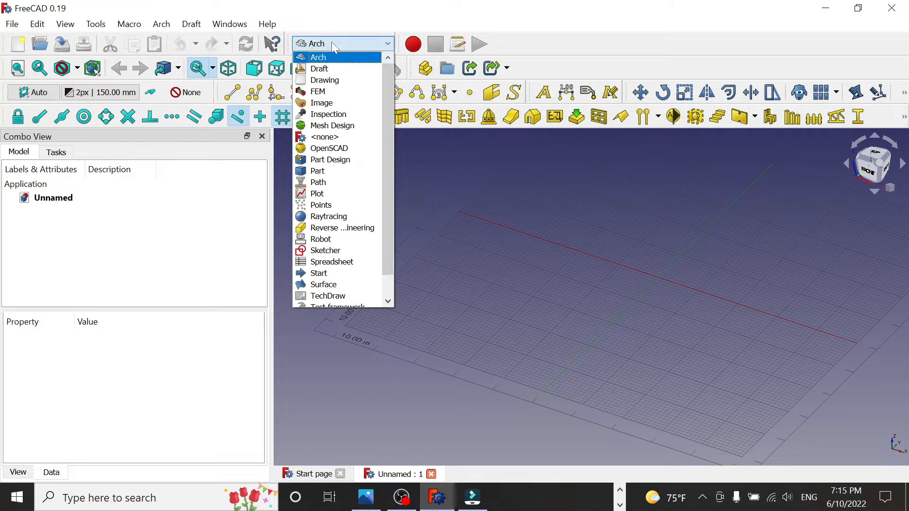
left_click(321, 69)
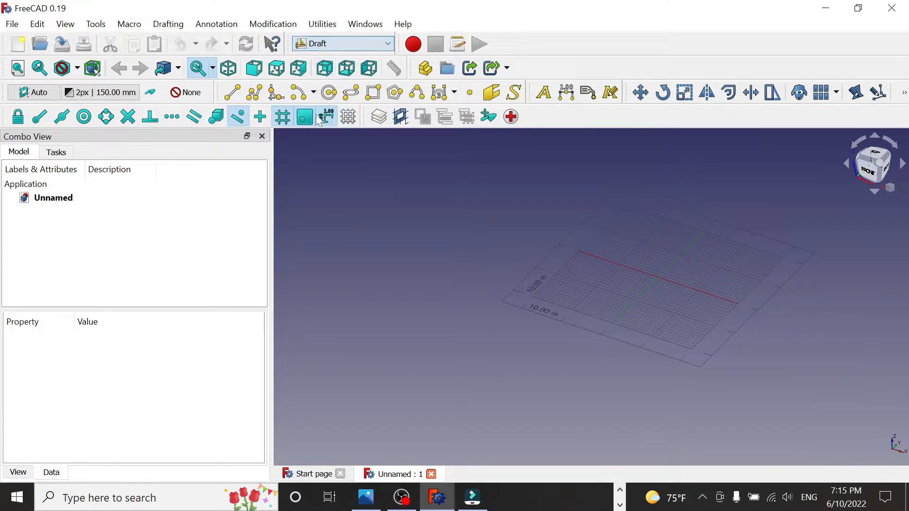
left_click(328, 47)
left_click(317, 56)
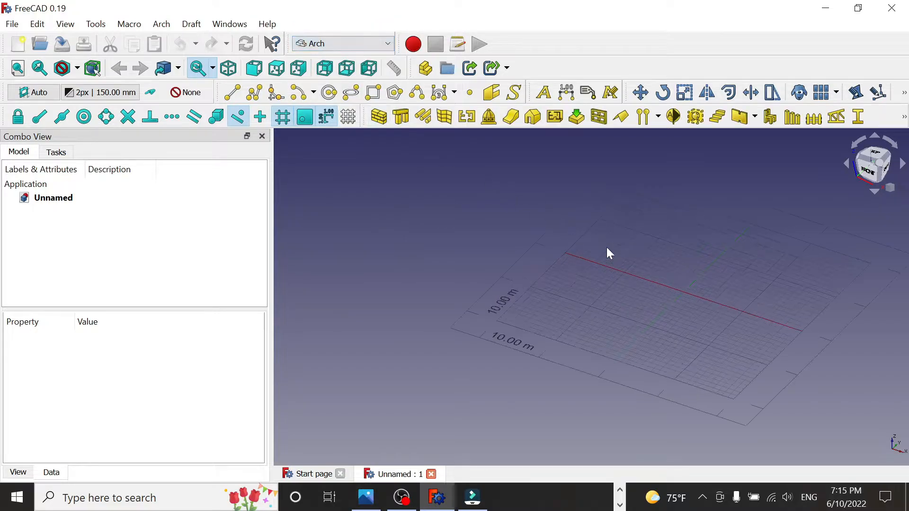
middle_click_drag(729, 290, 602, 262)
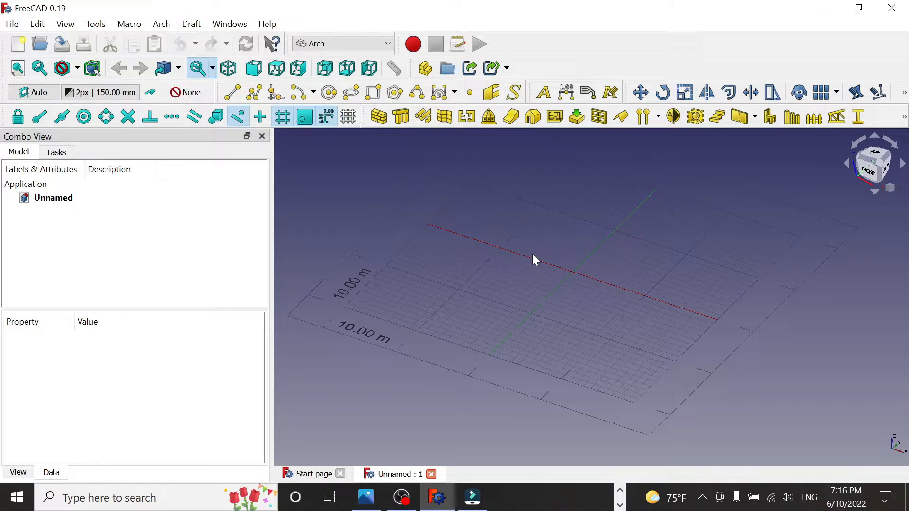
Step: Set the grid size to 40 lines in the Draft grid and snapping preferences
left_click(37, 24)
left_click(71, 301)
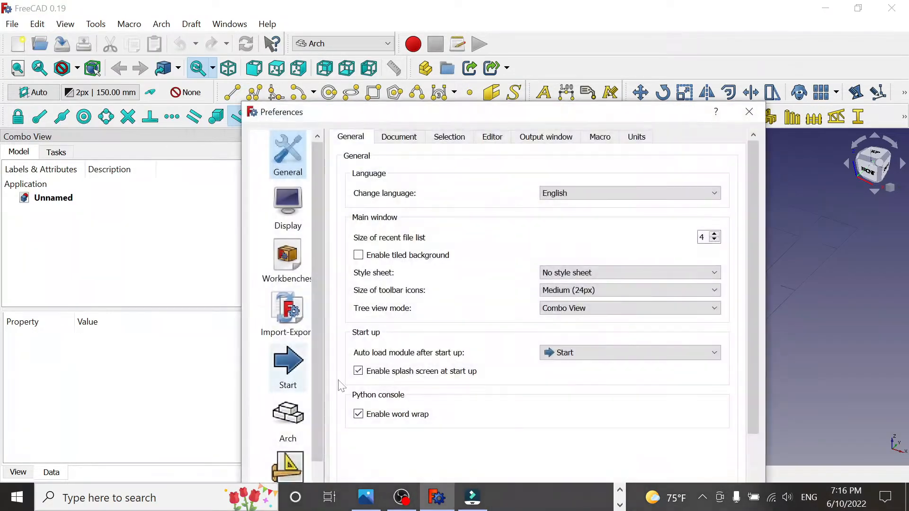
left_click(248, 416)
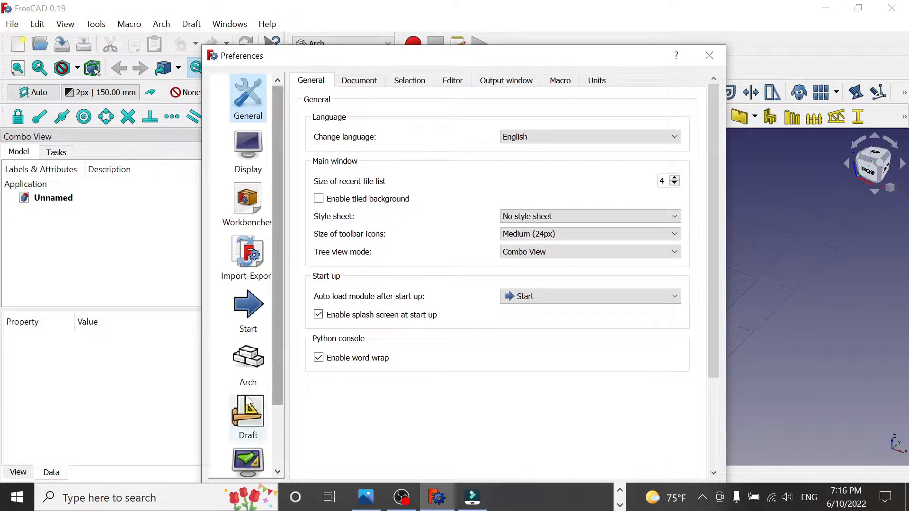
left_click(404, 84)
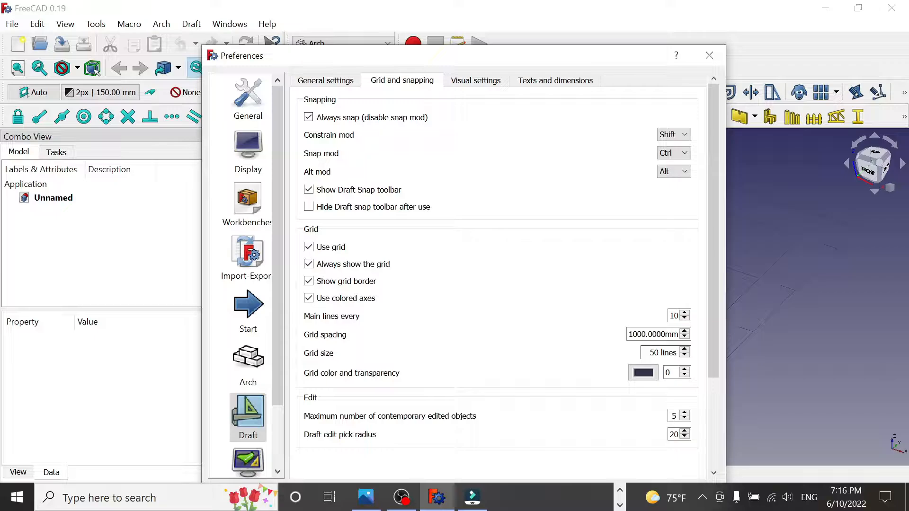
double_click(654, 353)
type("40")
key("Return")
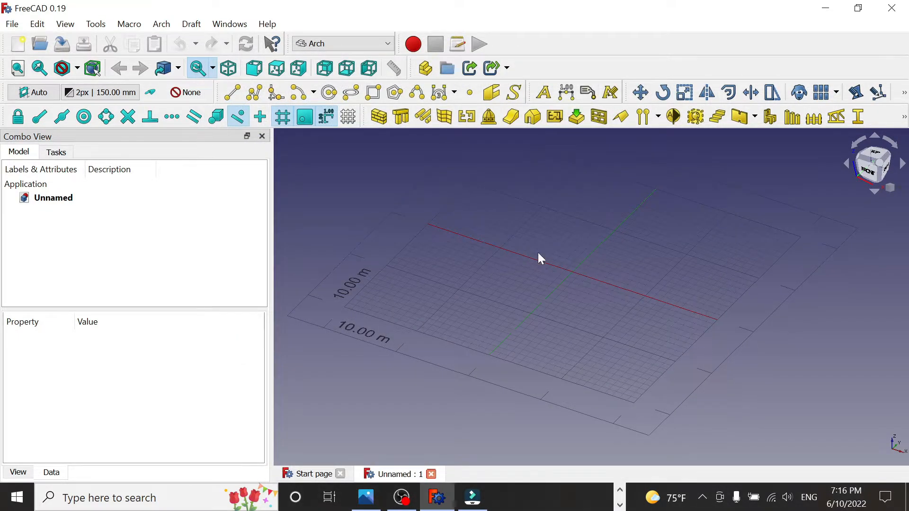
Step: Switch to the Draft workbench and back to Arch to refresh the 40-line grid
left_click(308, 45)
left_click(318, 69)
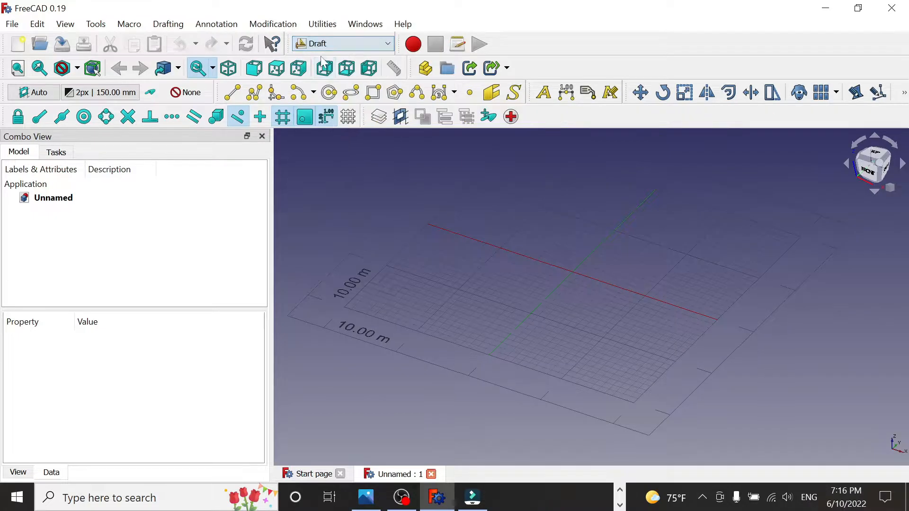
left_click(325, 45)
left_click(325, 55)
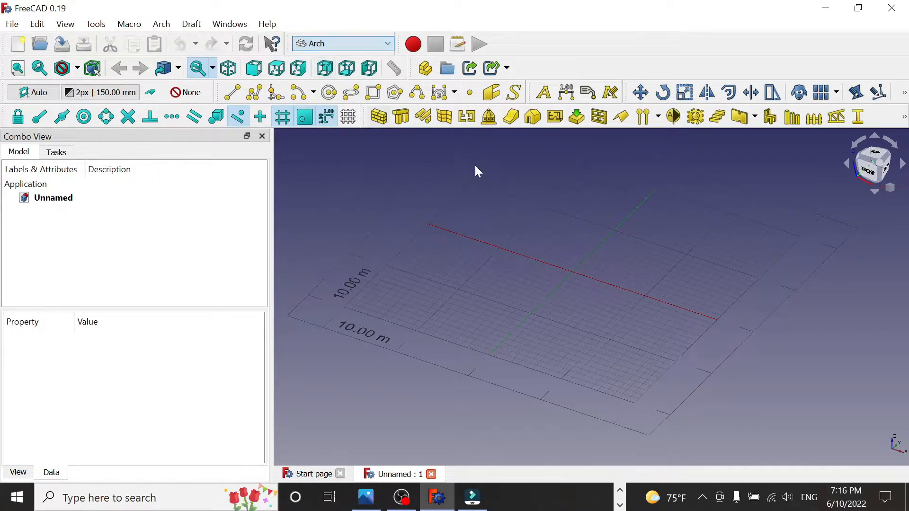
middle_click_drag(662, 282, 638, 291)
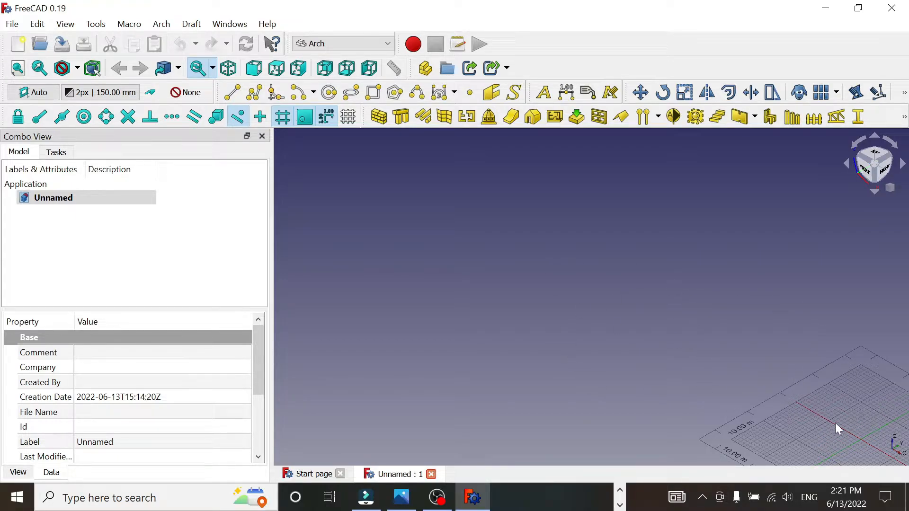
Step: Centre the working grid in the 3D view and set the view orientation to isometric
middle_click_drag(835, 422, 529, 289)
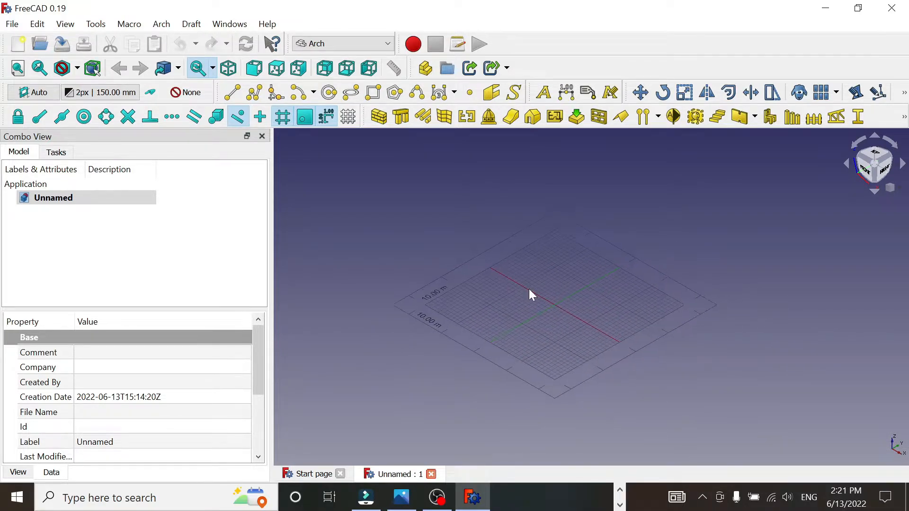
scroll(563, 291, "up", 4)
scroll(563, 291, "down", 3)
scroll(563, 291, "up", 3)
scroll(563, 291, "down", 3)
middle_click_drag(554, 290, 570, 306)
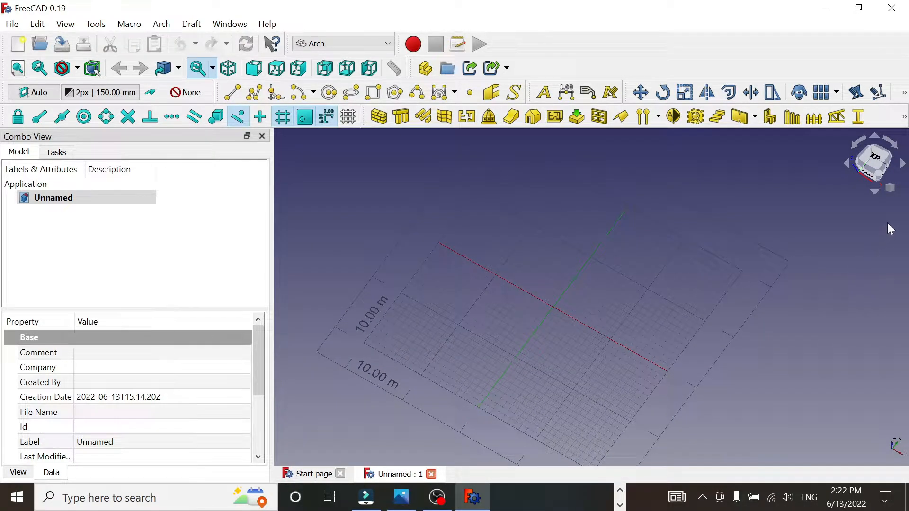
left_click(890, 188)
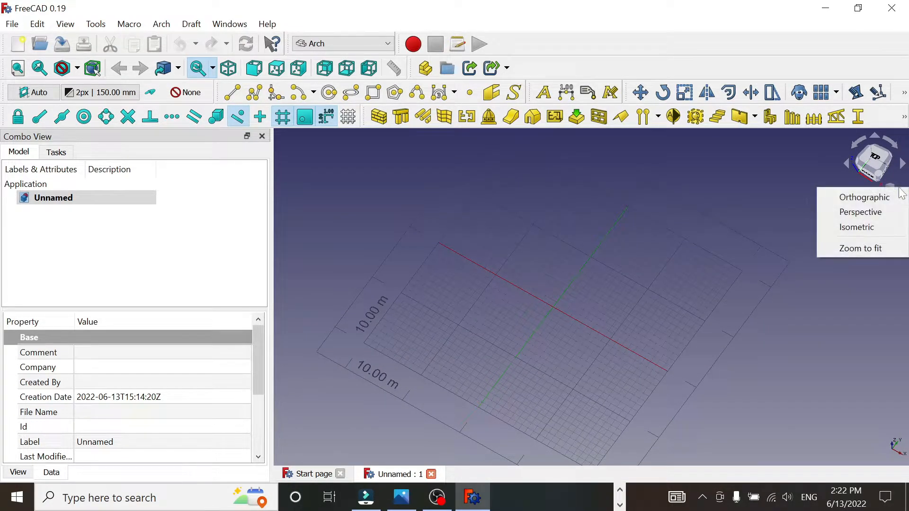
left_click(855, 228)
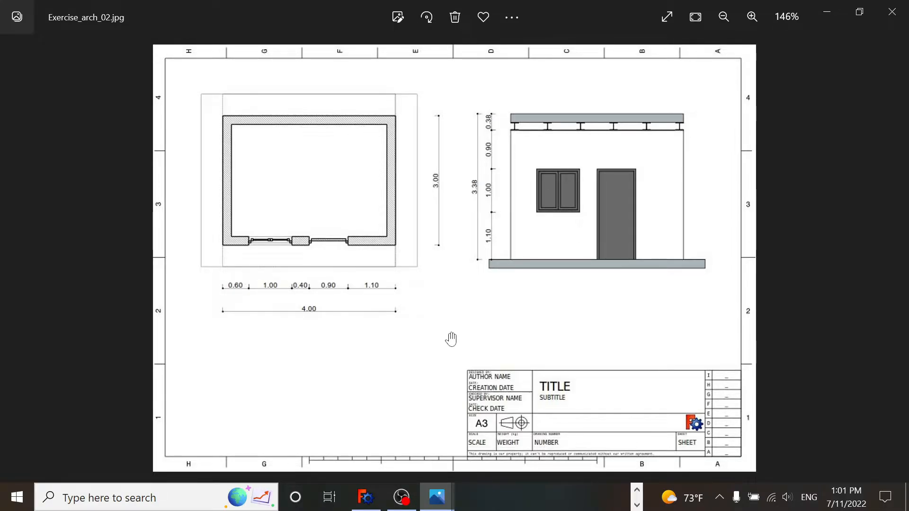
Step: Select the Unnamed document in the model tree to view its properties
key("Right")
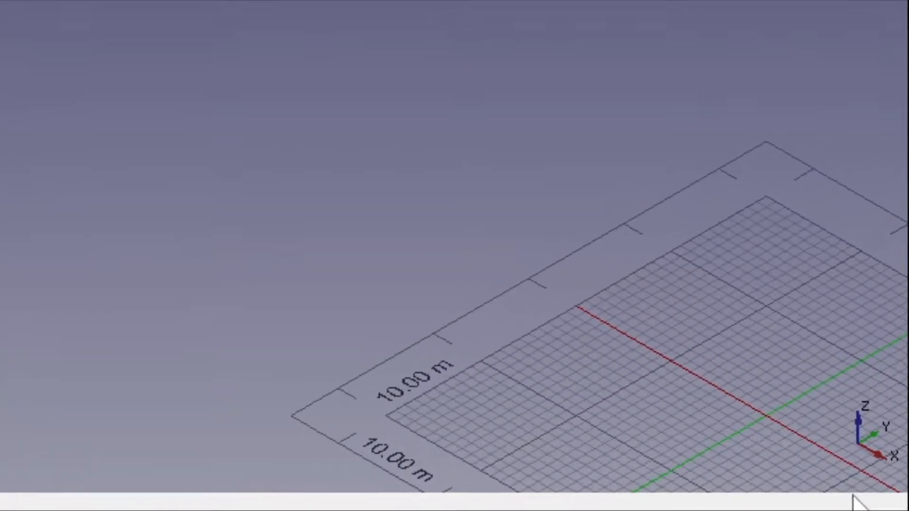
scroll(866, 443, "up", 1)
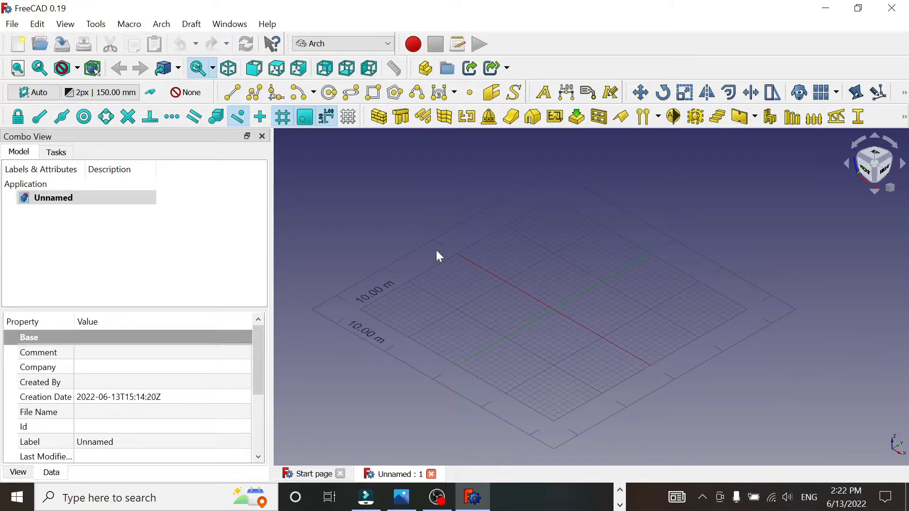
left_click(56, 206)
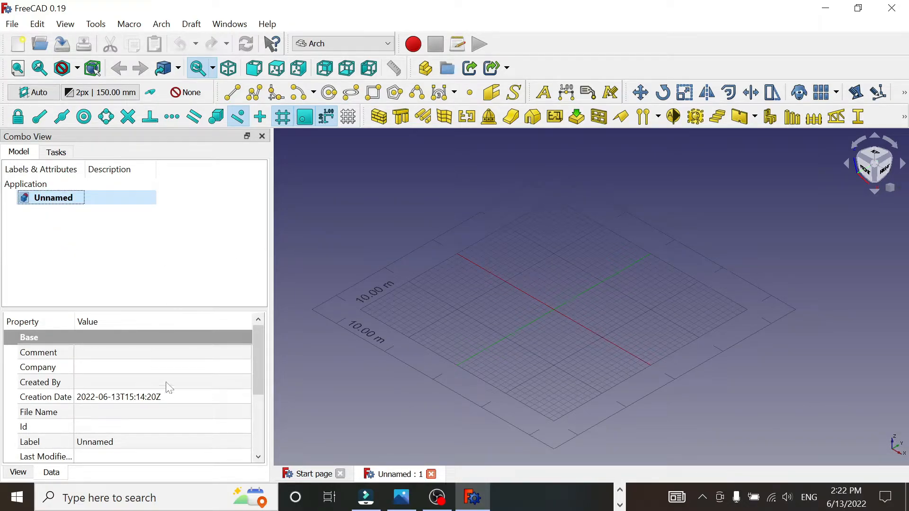
Step: Change the label of the Unnamed document to "Small Bulding" in its properties
left_click_drag(259, 365, 249, 405)
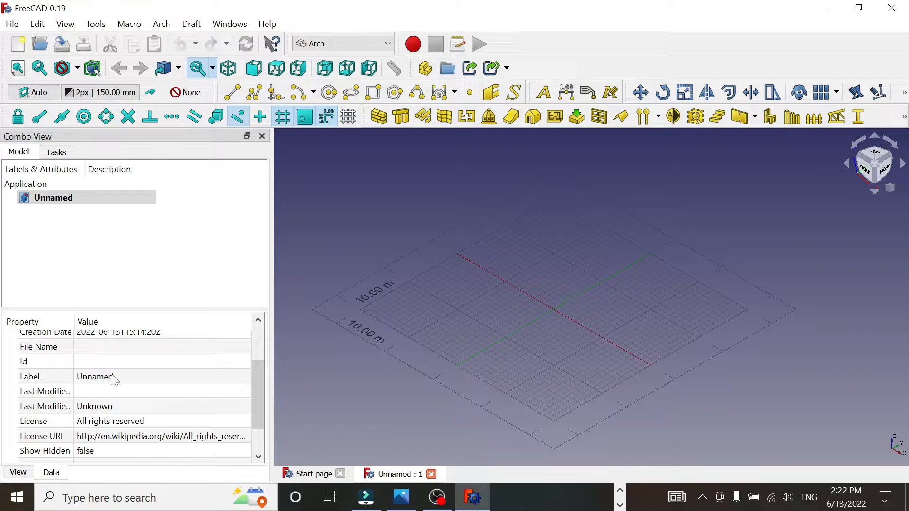
left_click(48, 202)
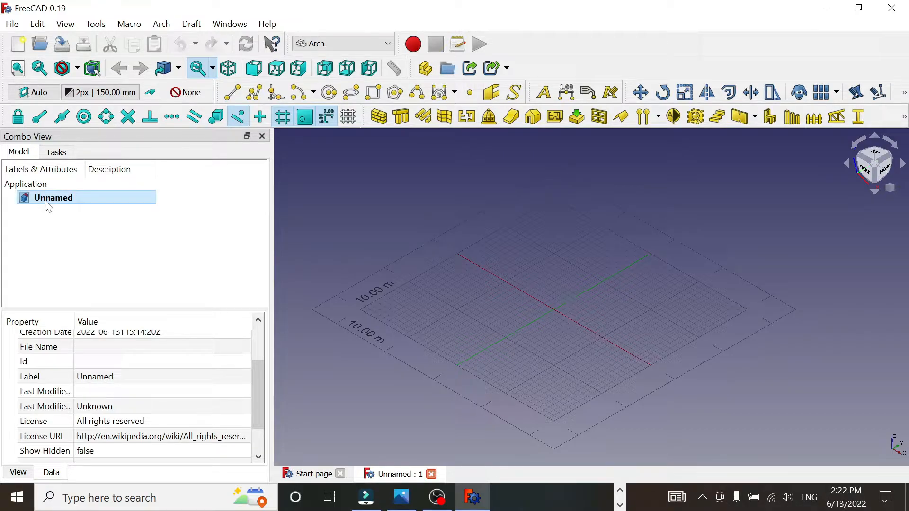
left_click(85, 377)
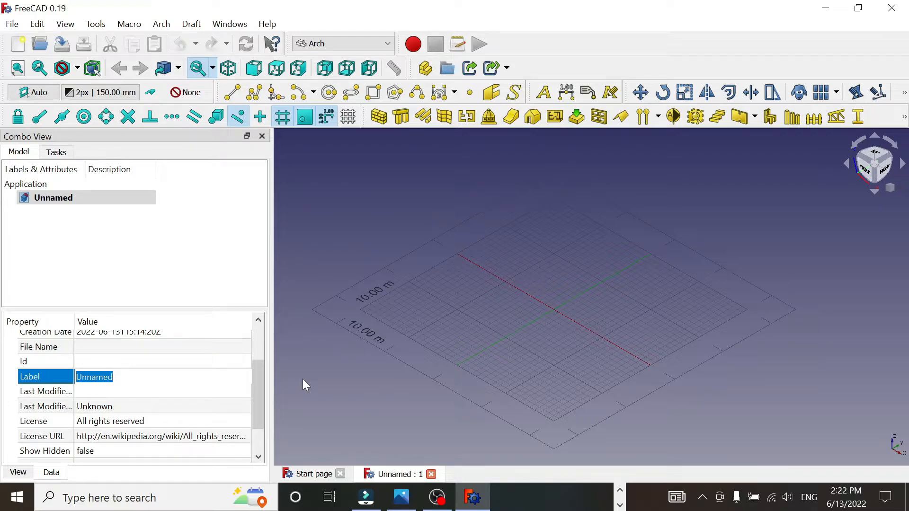
type("Small")
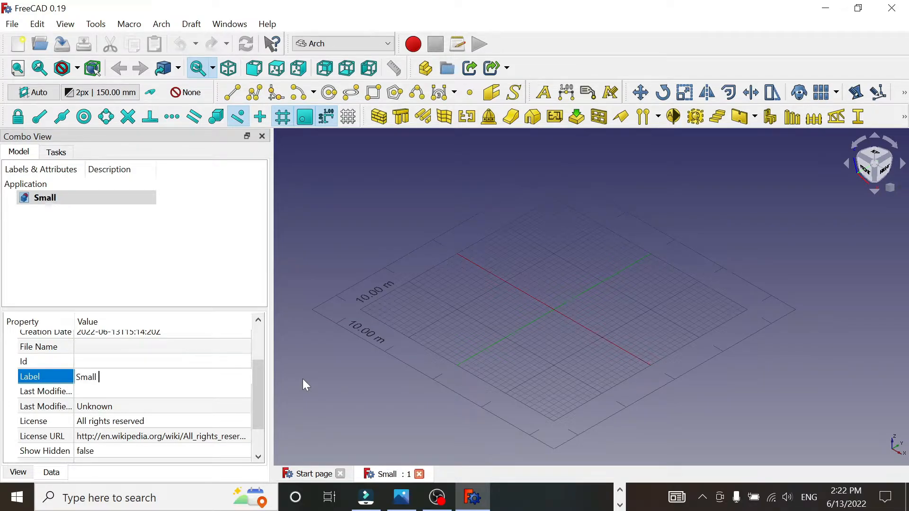
type(" Bulding")
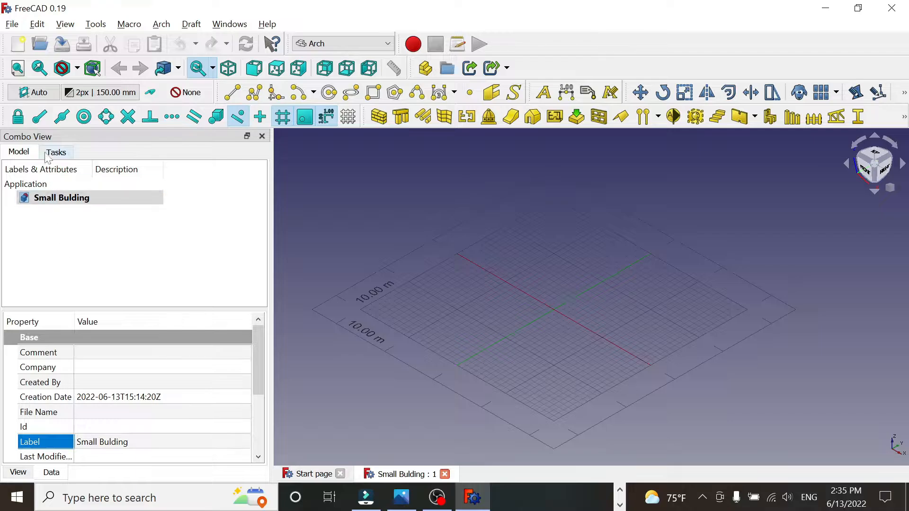
Step: Set the working plane to Top (XY) and switch the 3D view to the top view
left_click(32, 94)
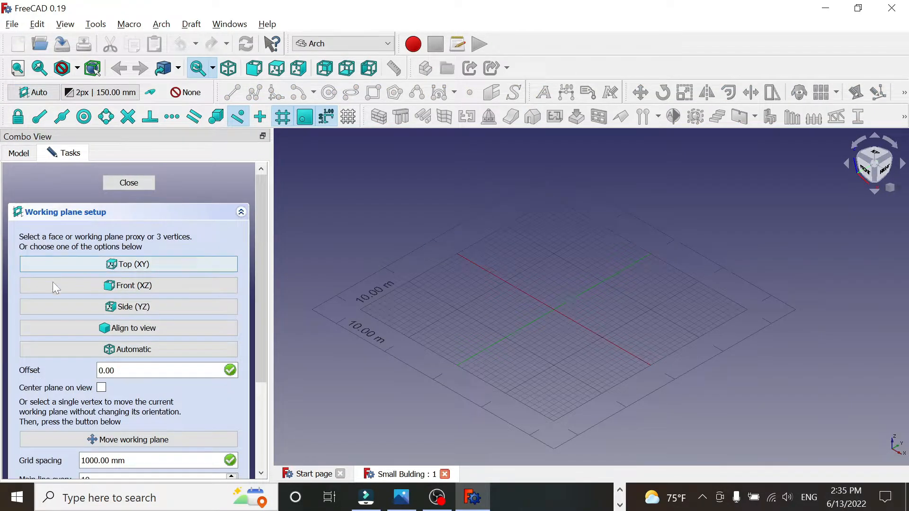
left_click(182, 271)
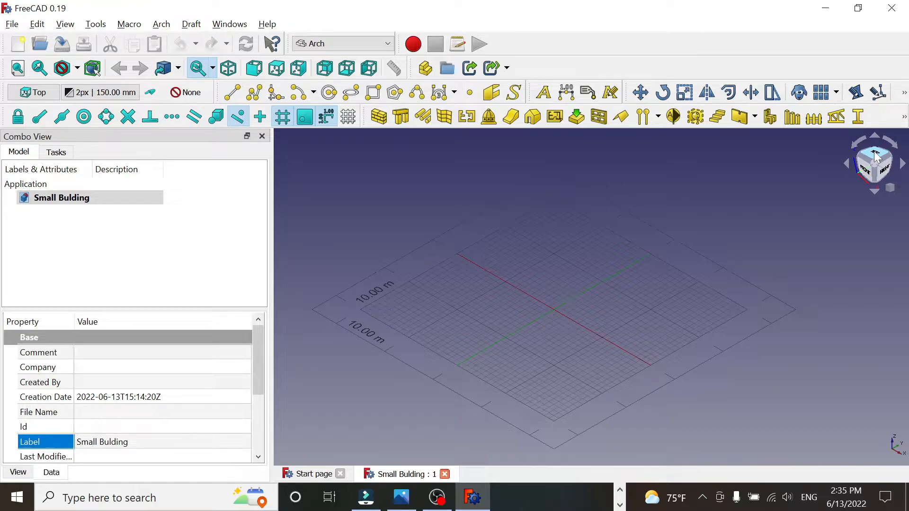
left_click(277, 68)
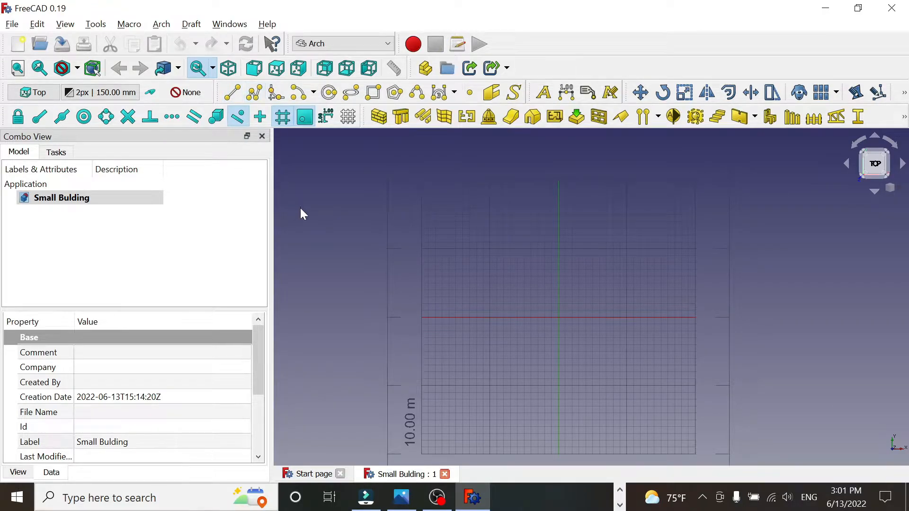
Step: Draw a Draft line about 3037 mm long from near the origin upward along the green Y axis
left_click(233, 93)
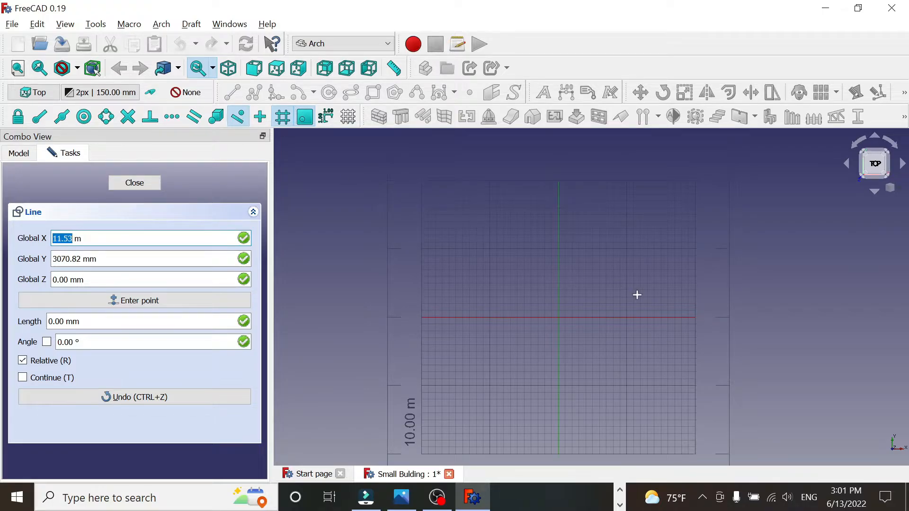
scroll(624, 295, "up", 2)
scroll(624, 295, "up", 3)
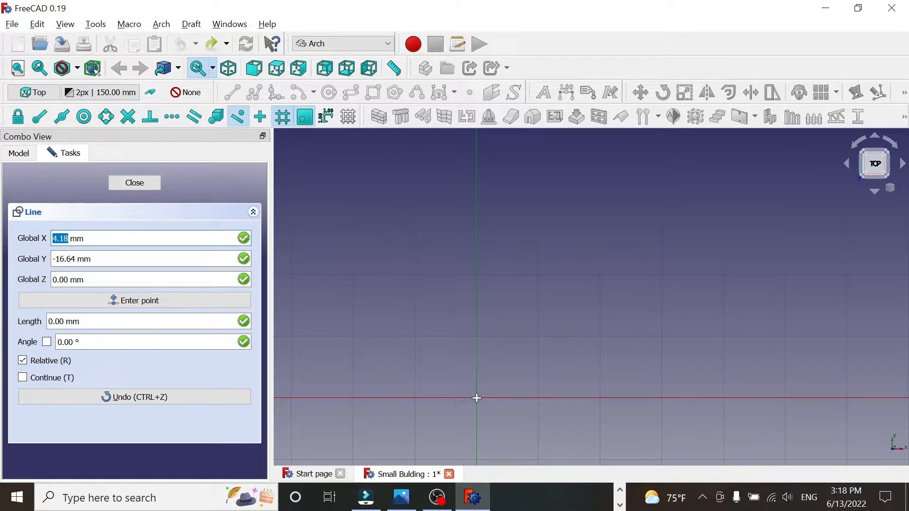
left_click(476, 397)
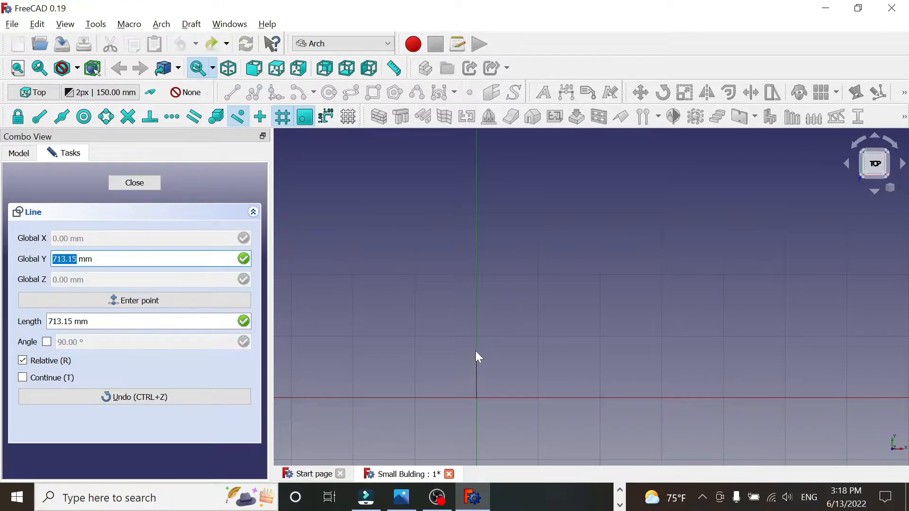
left_click(478, 212)
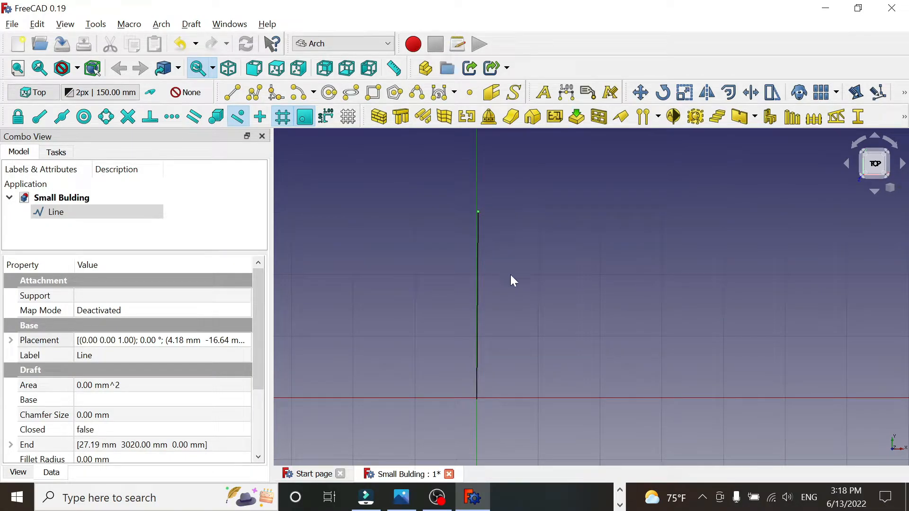
scroll(510, 275, "up", 2)
scroll(510, 275, "down", 1)
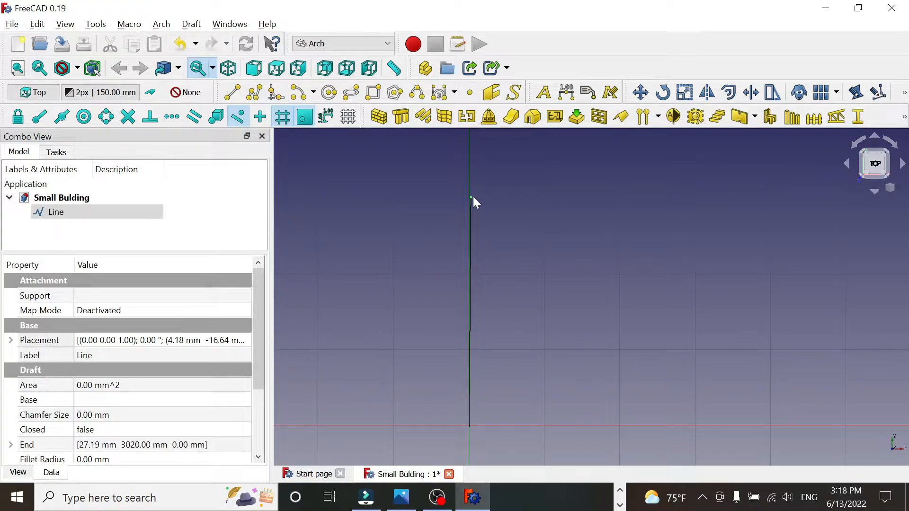
scroll(337, 282, "down", 1)
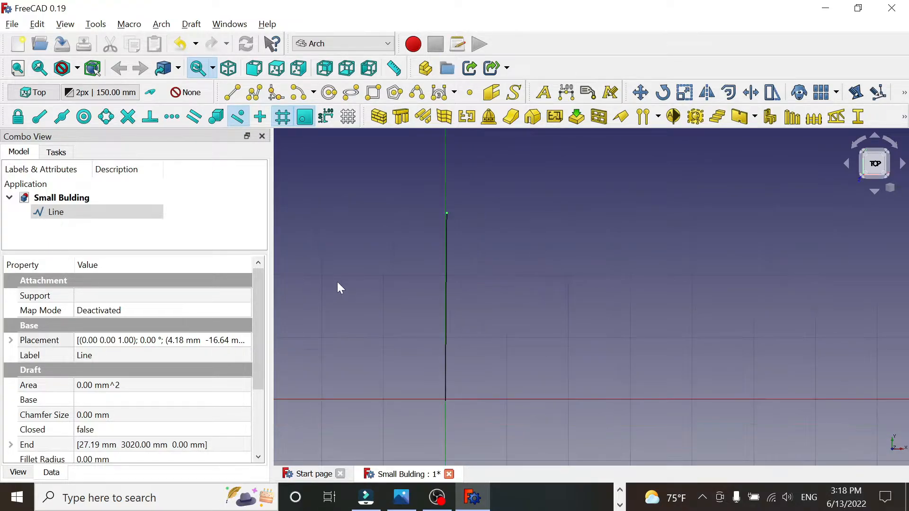
Step: Set the vertical line's start point to x 0 mm and y 0 mm in its data properties
left_click_drag(256, 307, 255, 380)
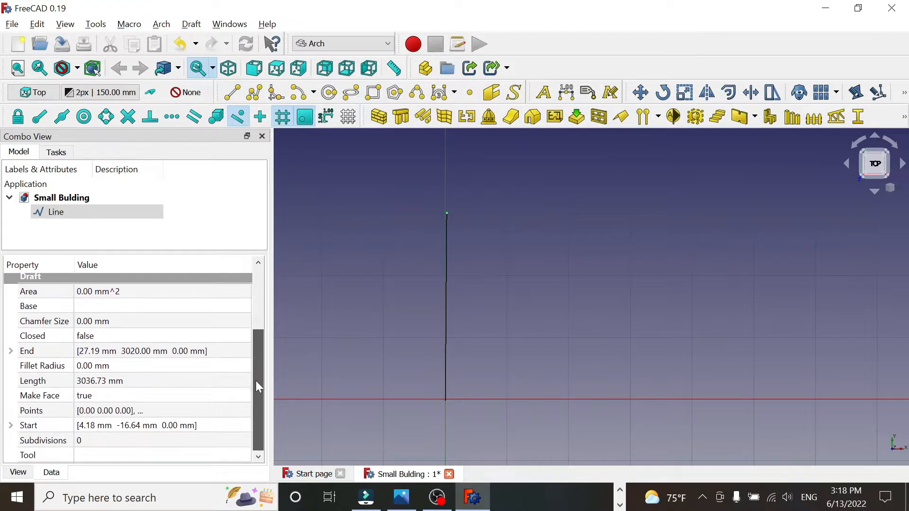
left_click(10, 351)
scroll(260, 371, "down", 1)
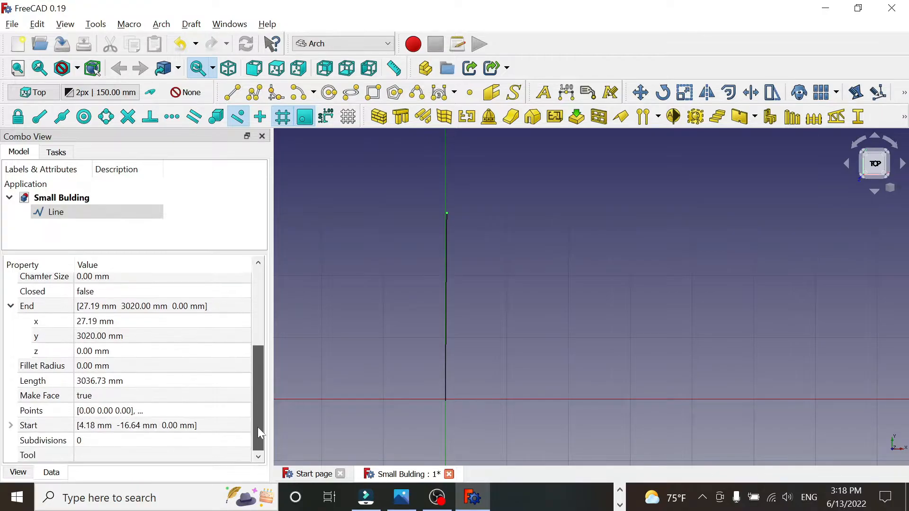
left_click(10, 424)
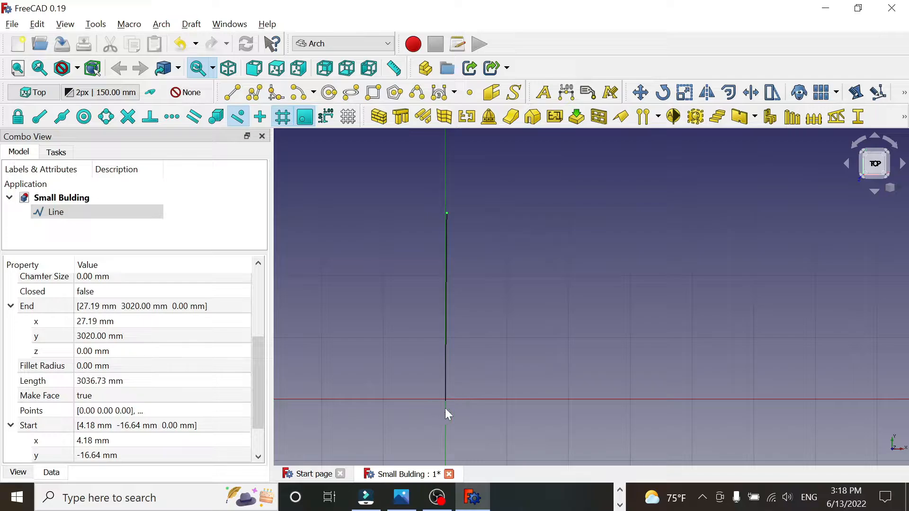
scroll(256, 373, "down", 1)
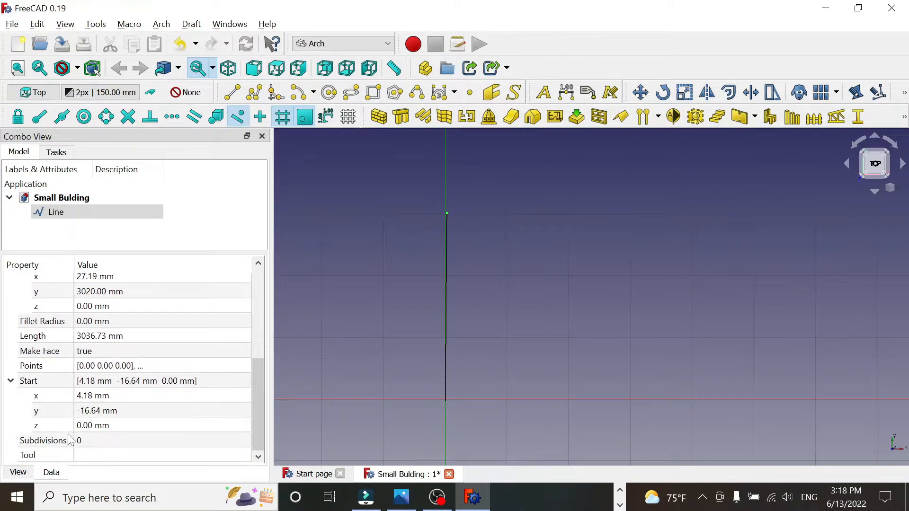
left_click(92, 396)
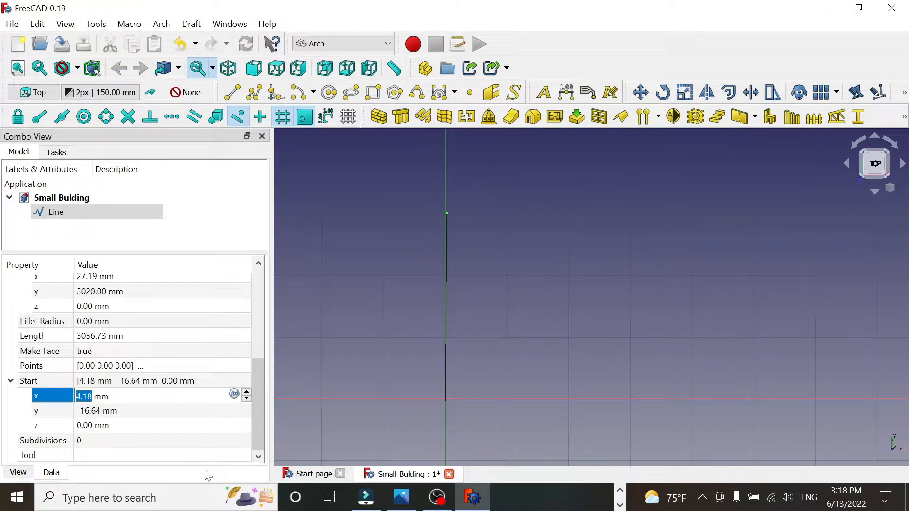
type("0")
key("Return")
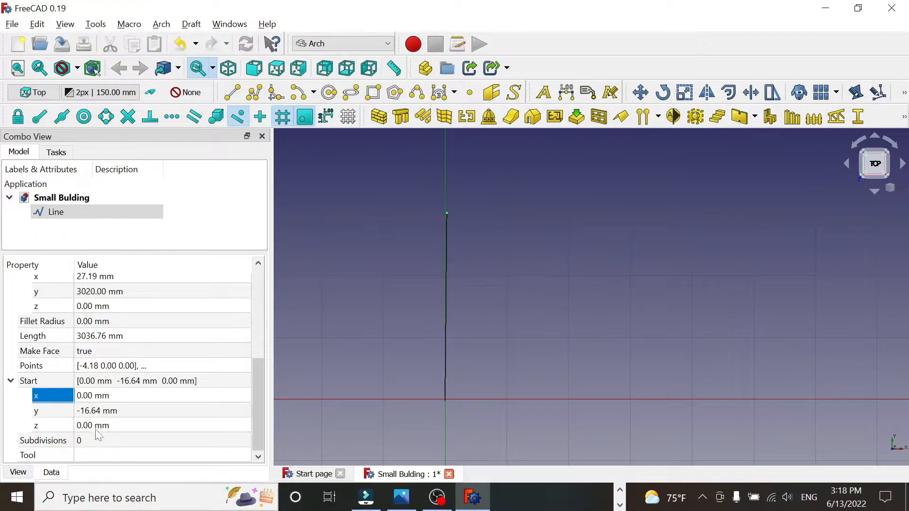
left_click(92, 410)
type("0")
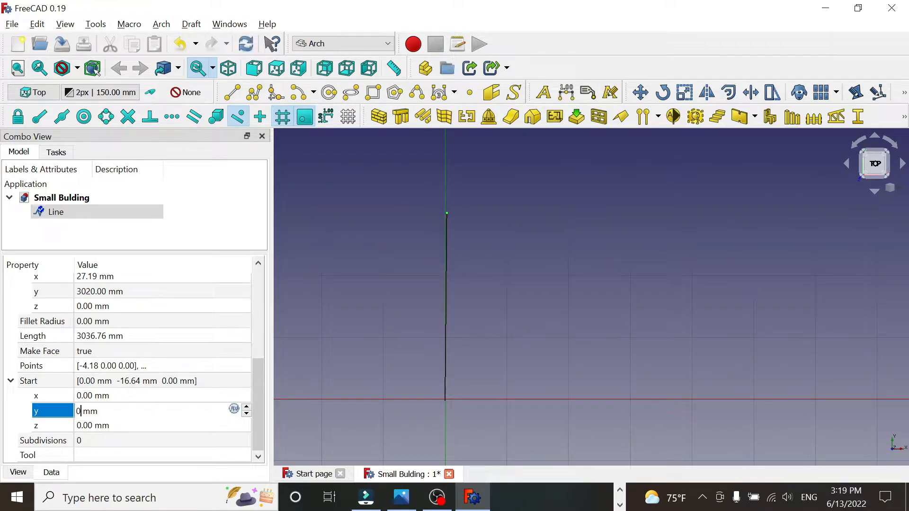
key("Return")
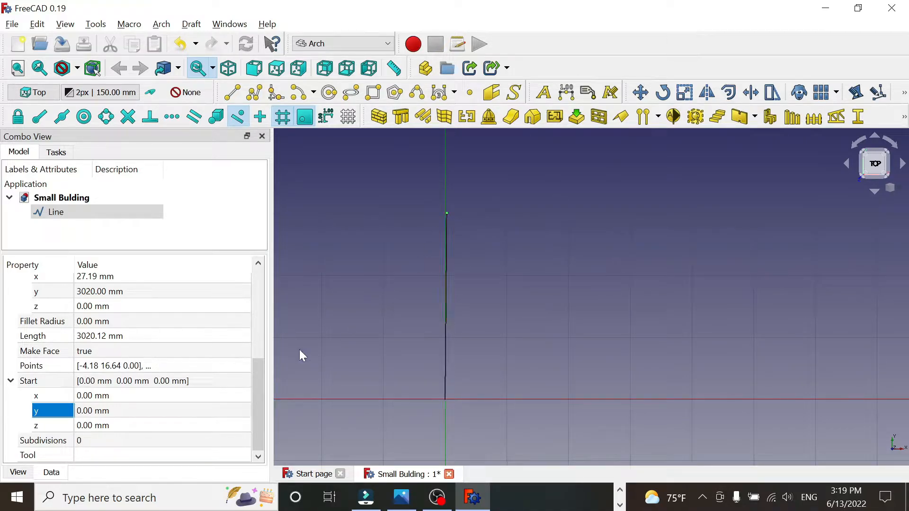
Step: Set the vertical line's end point to x 0 mm and y 3000 mm
left_click_drag(259, 393, 260, 373)
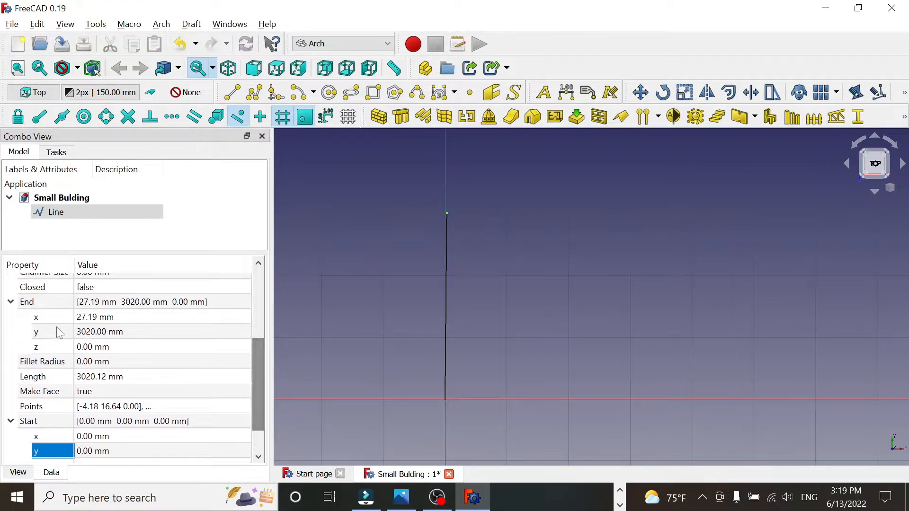
double_click(91, 322)
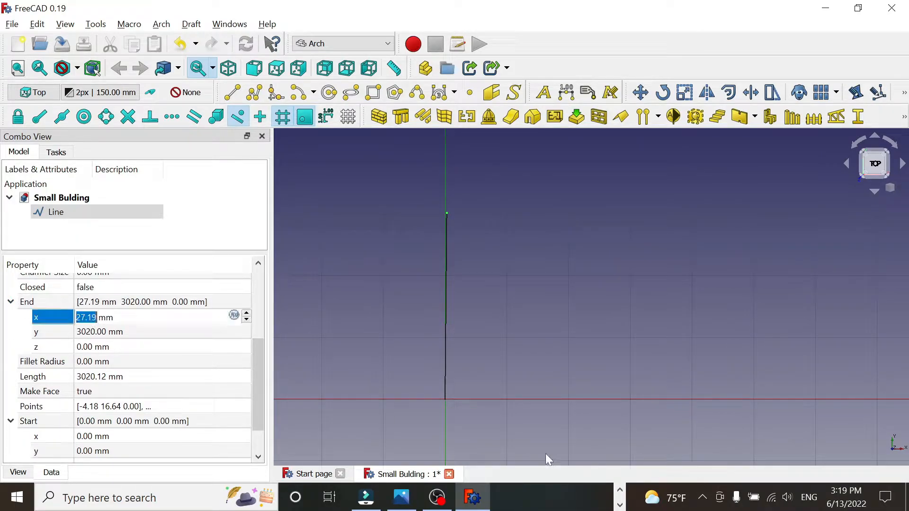
type("0")
key("Return")
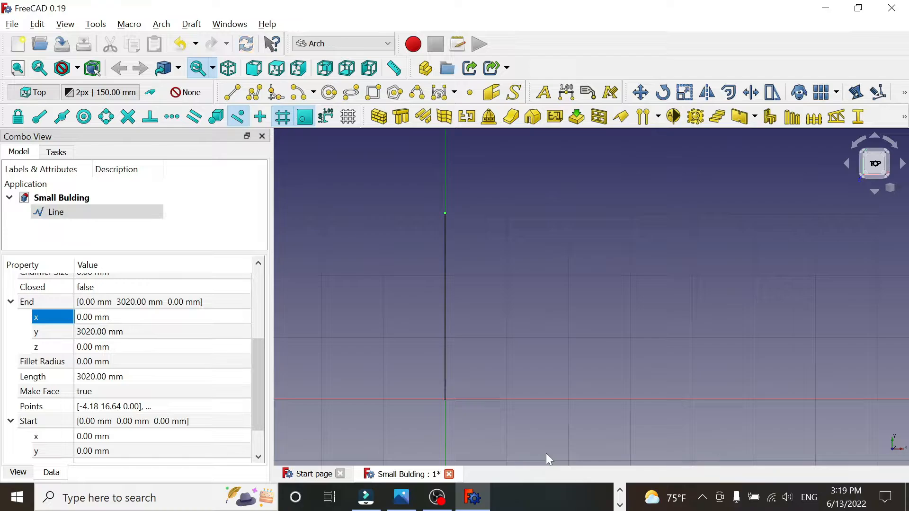
double_click(85, 332)
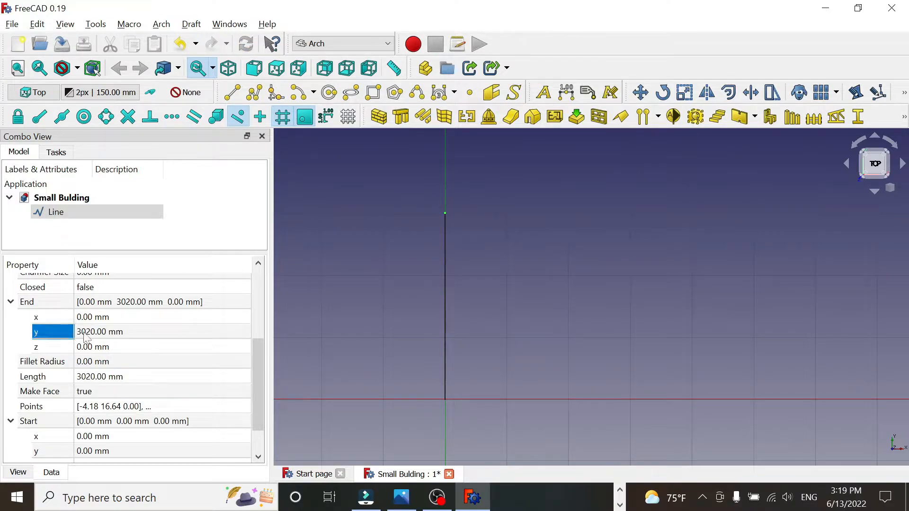
type("3000")
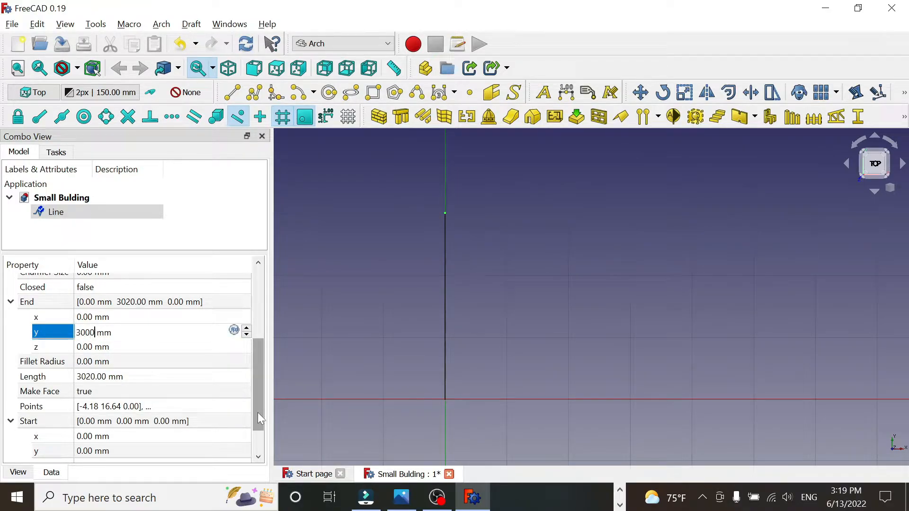
key("Return")
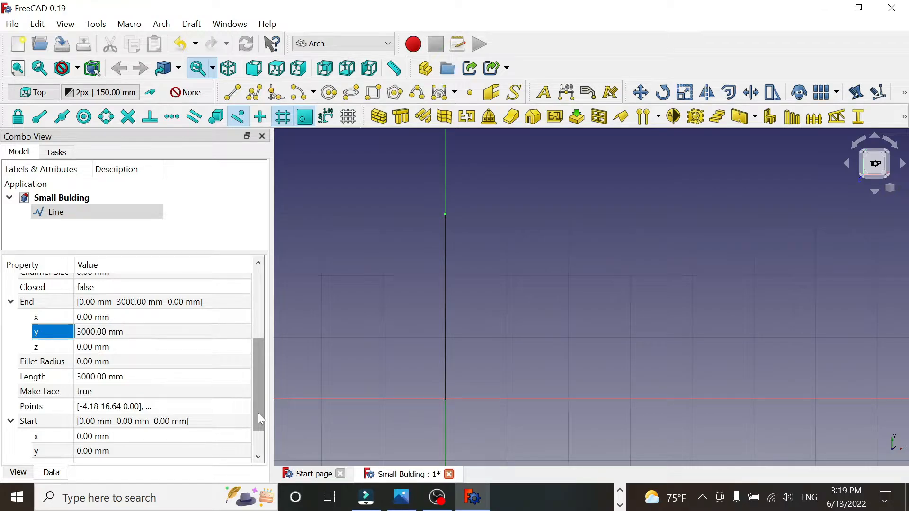
Step: Draw a second, nearly horizontal line about 4000 mm long from the vertical line's upper end in the positive X direction
scroll(505, 336, "up", 2)
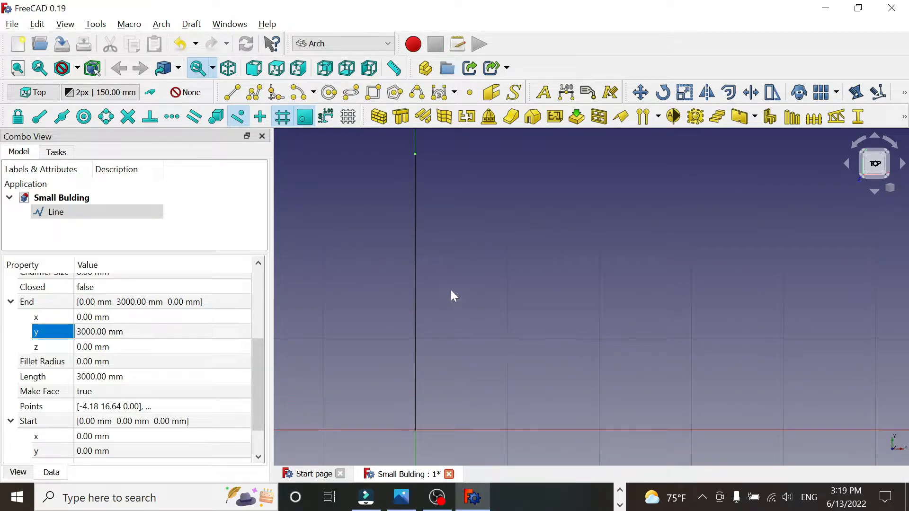
middle_click_drag(452, 295, 509, 300)
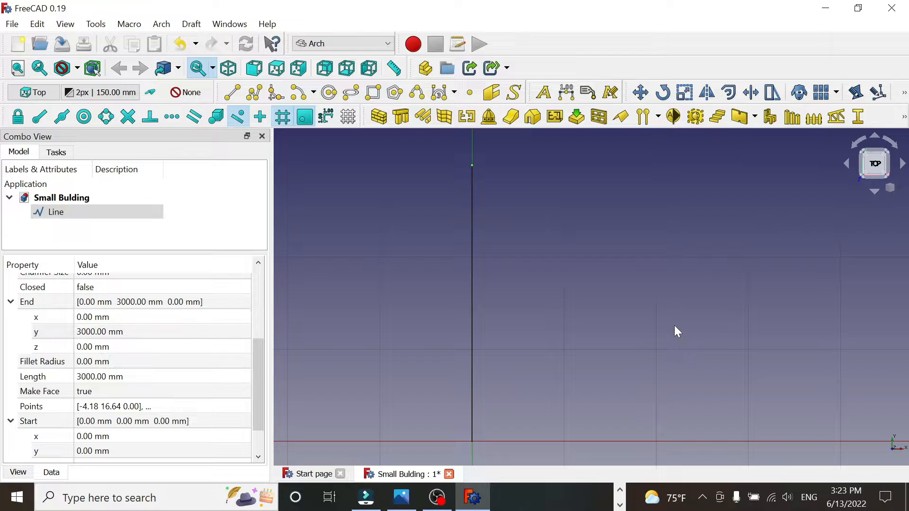
left_click(232, 91)
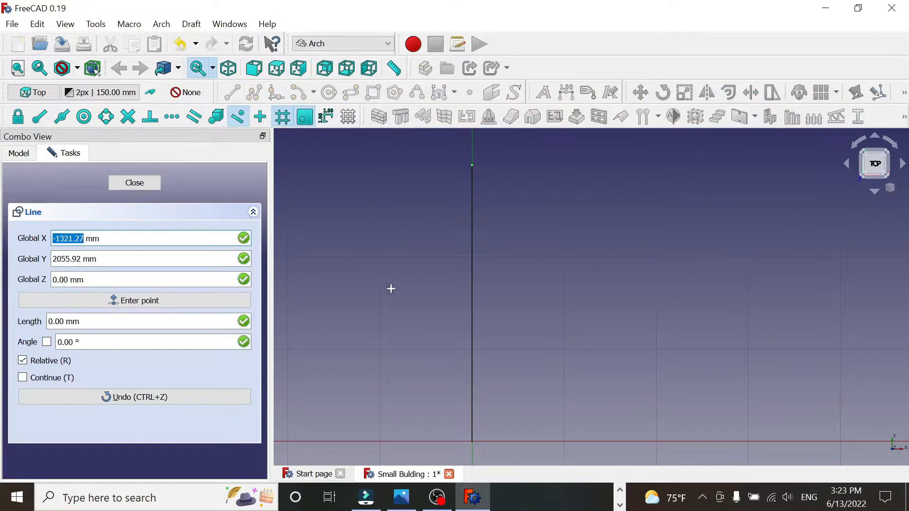
left_click(473, 166)
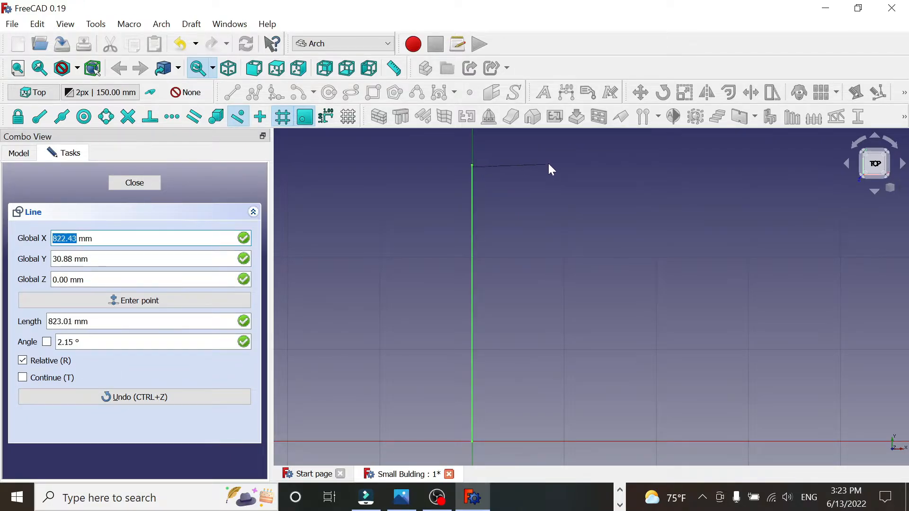
left_click(841, 165)
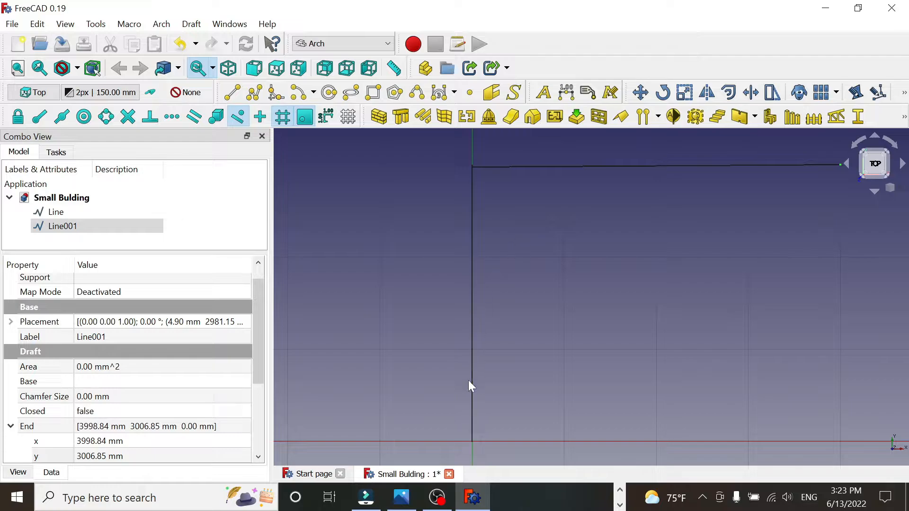
scroll(507, 199, "up", 4)
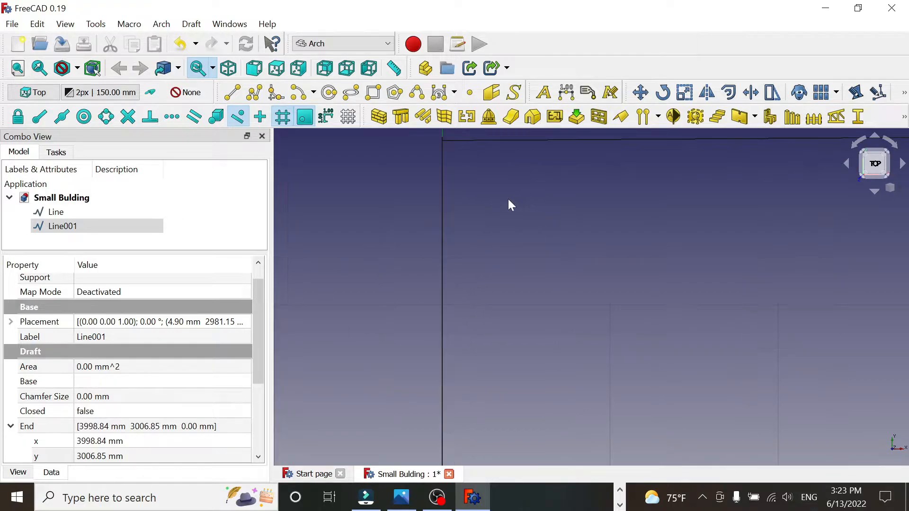
middle_click_drag(469, 198, 476, 259)
scroll(472, 258, "down", 3)
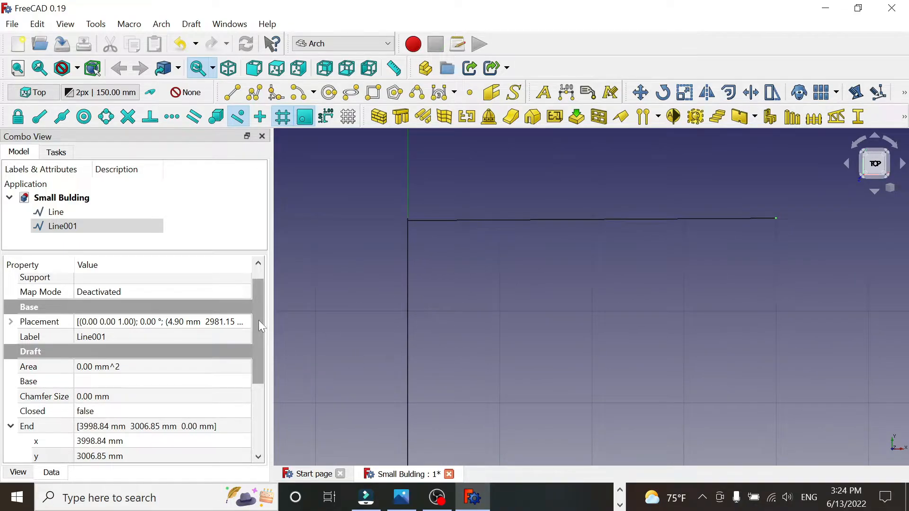
Step: Set the start point of the nearly horizontal upper line to x 0 mm and y 3000 mm
left_click_drag(261, 308, 259, 391)
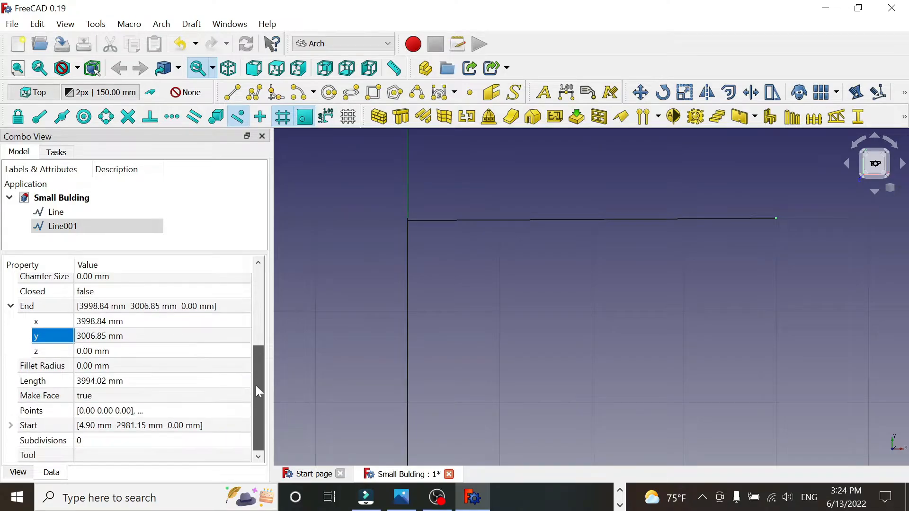
left_click(10, 425)
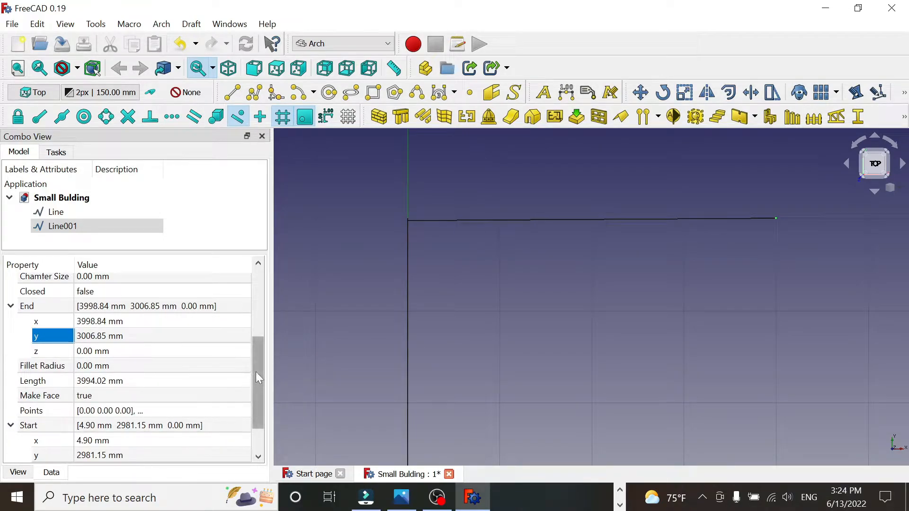
scroll(256, 371, "down", 1)
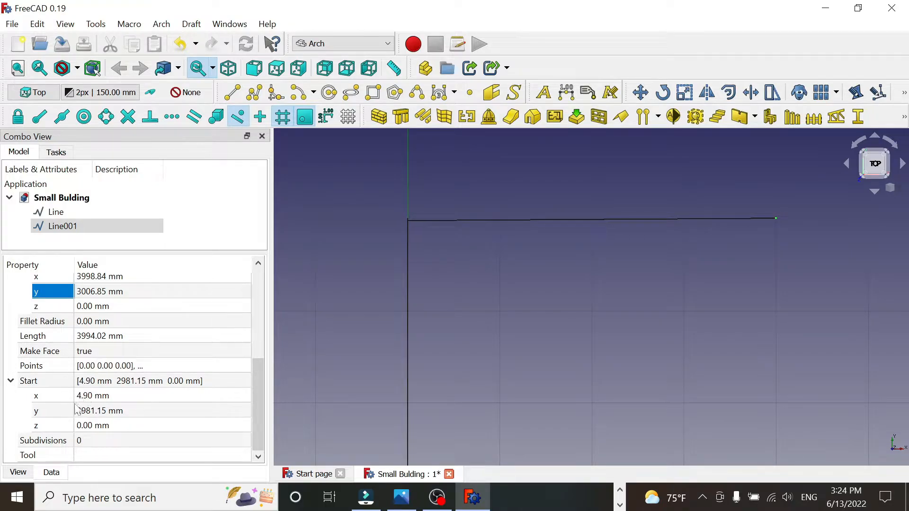
left_click(88, 396)
type("0")
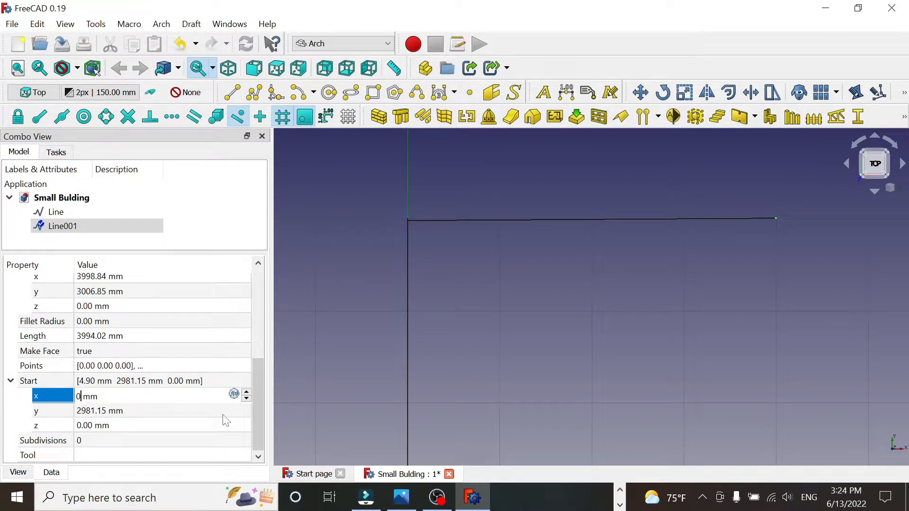
key("Return")
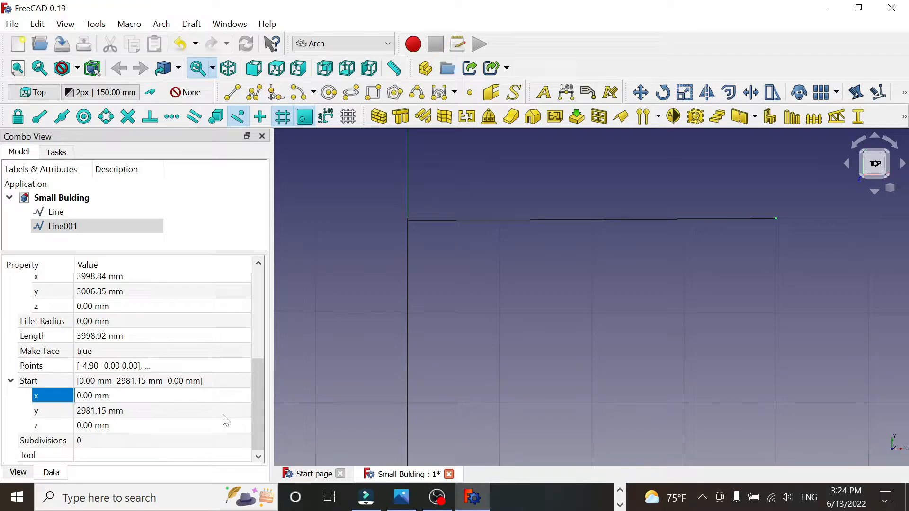
left_click(88, 410)
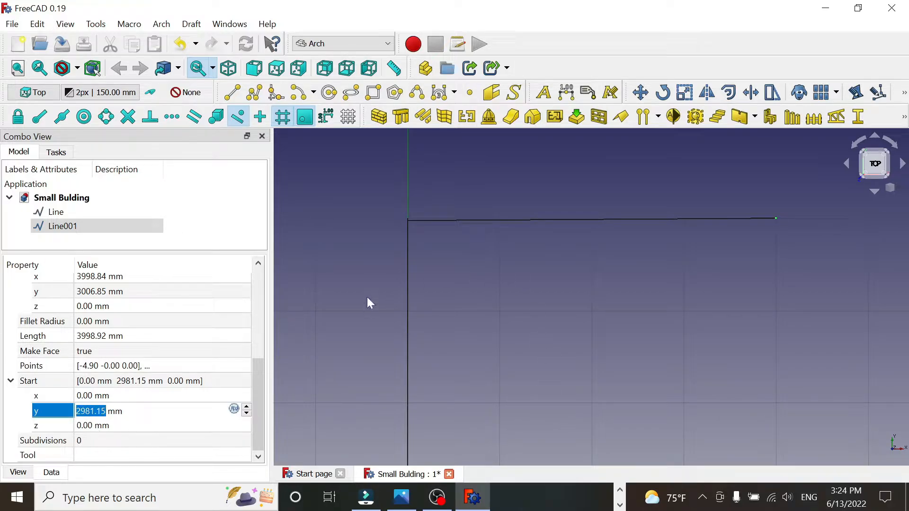
type("3000")
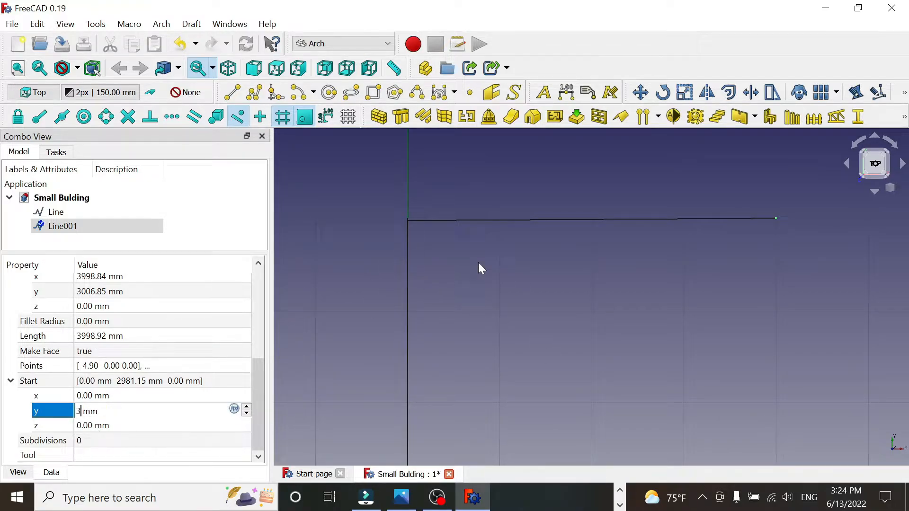
key("Return")
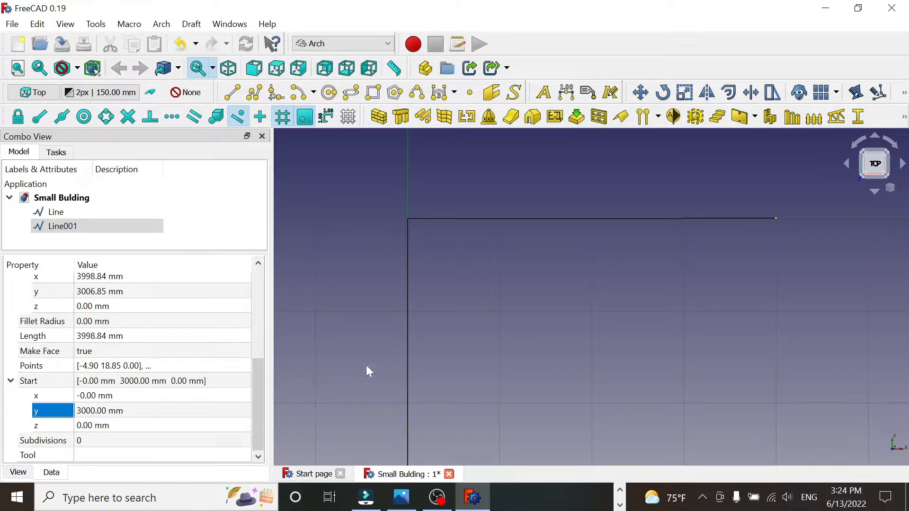
Step: Set the upper line's end point to x 4000 mm and y 3000 mm in its data properties
left_click_drag(258, 399, 255, 366)
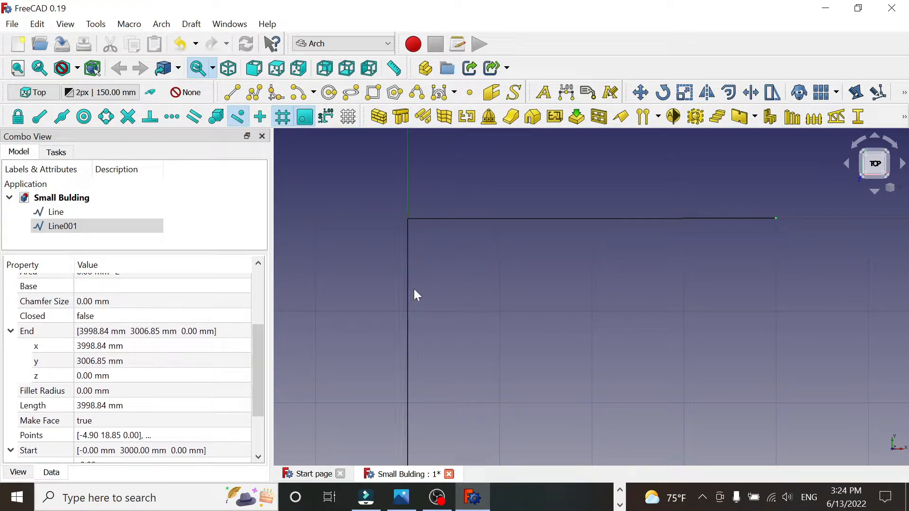
scroll(799, 335, "down", 1)
middle_click_drag(796, 330, 747, 273)
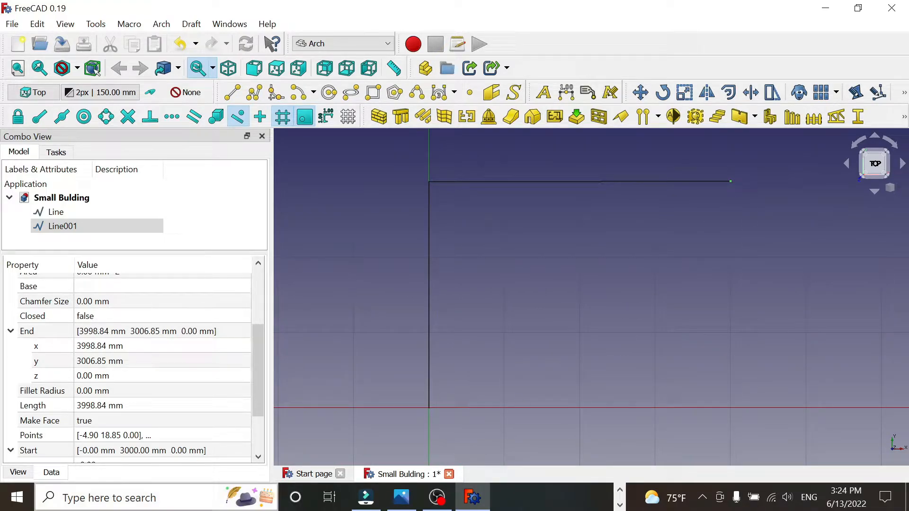
left_click(86, 346)
type("4000")
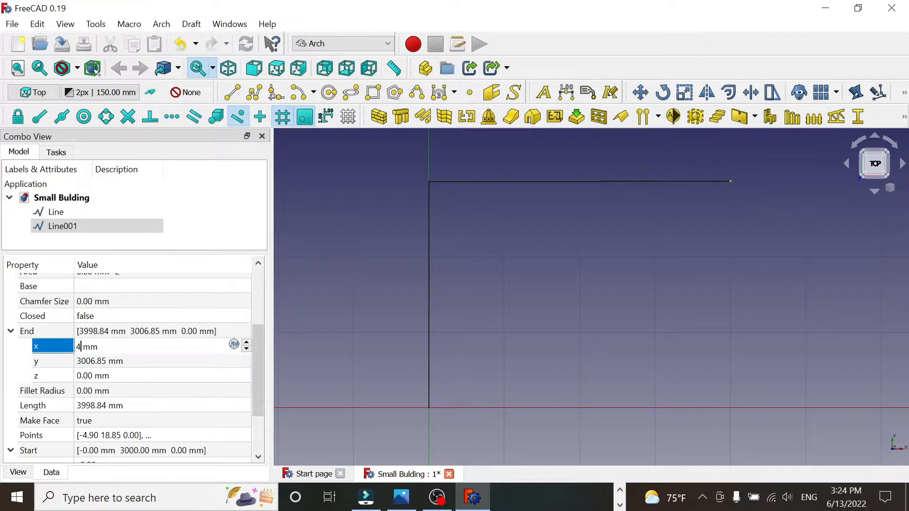
key("Return")
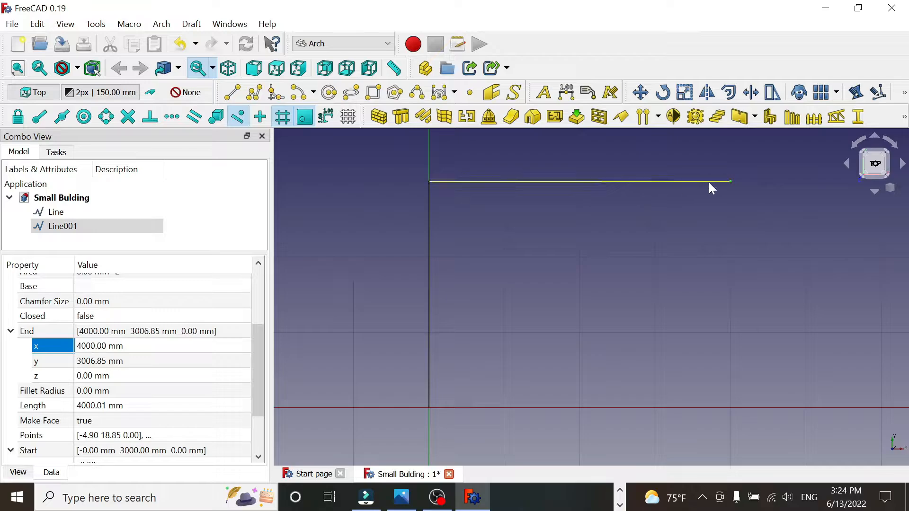
left_click(97, 359)
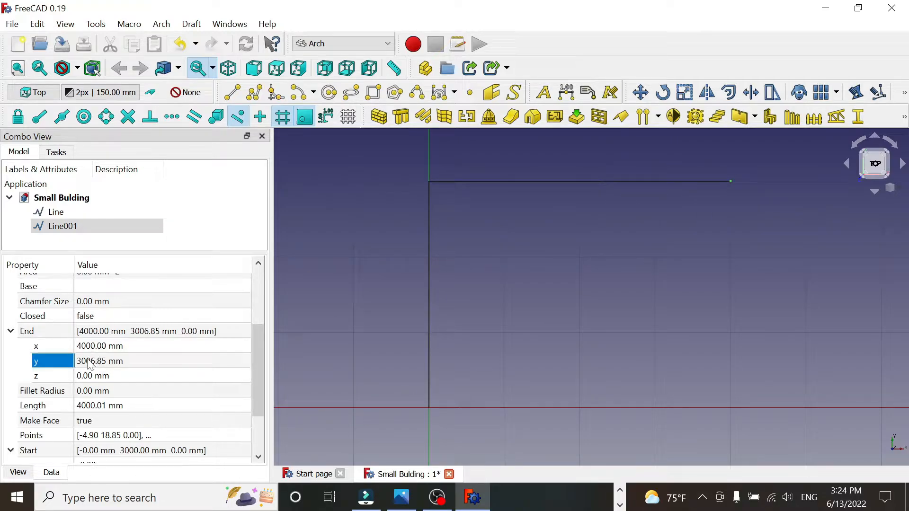
type("3000")
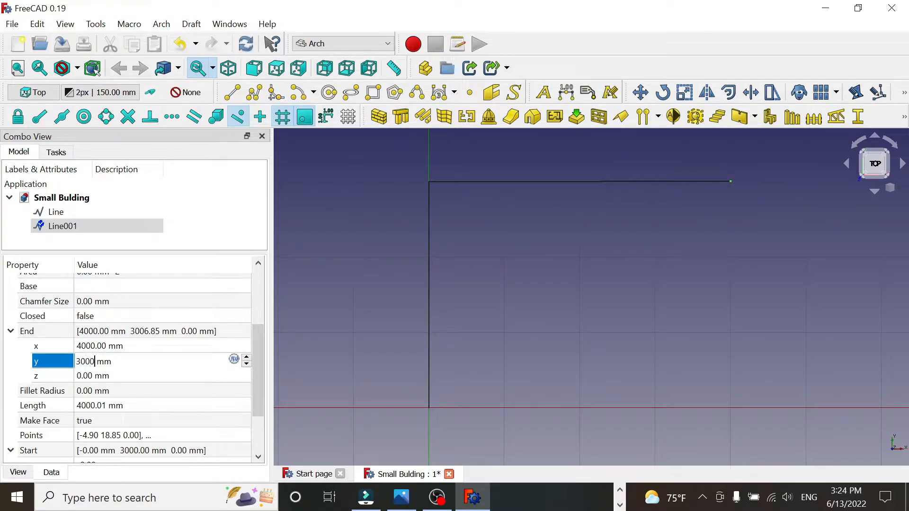
key("Return")
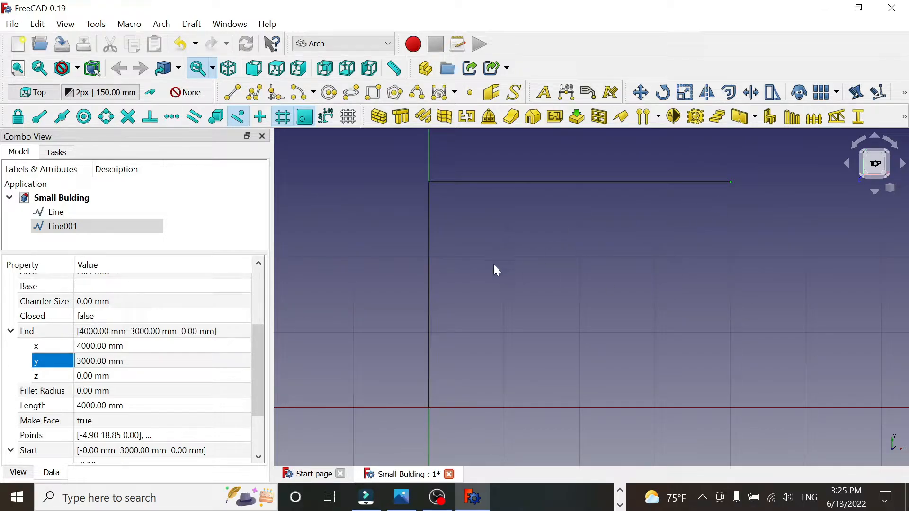
Step: Duplicate the upper horizontal line by copying it and pasting the copy into the document
mouse_move(257, 338)
left_mouse_down()
mouse_move(259, 353)
mouse_move(257, 324)
left_mouse_up()
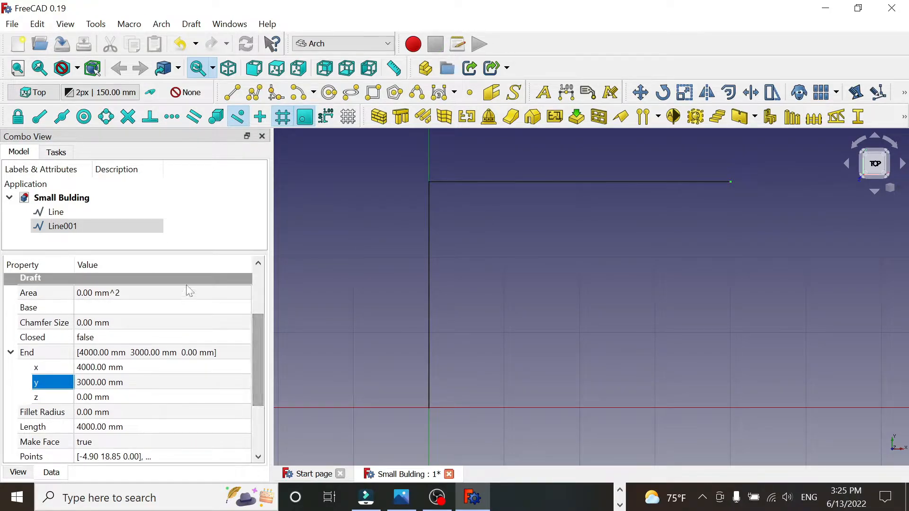
left_click_drag(178, 252, 176, 342)
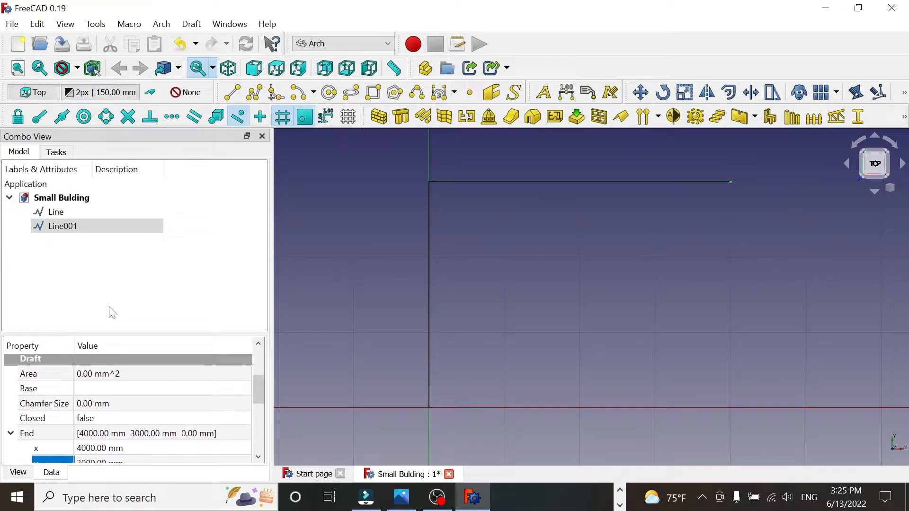
right_click(57, 232)
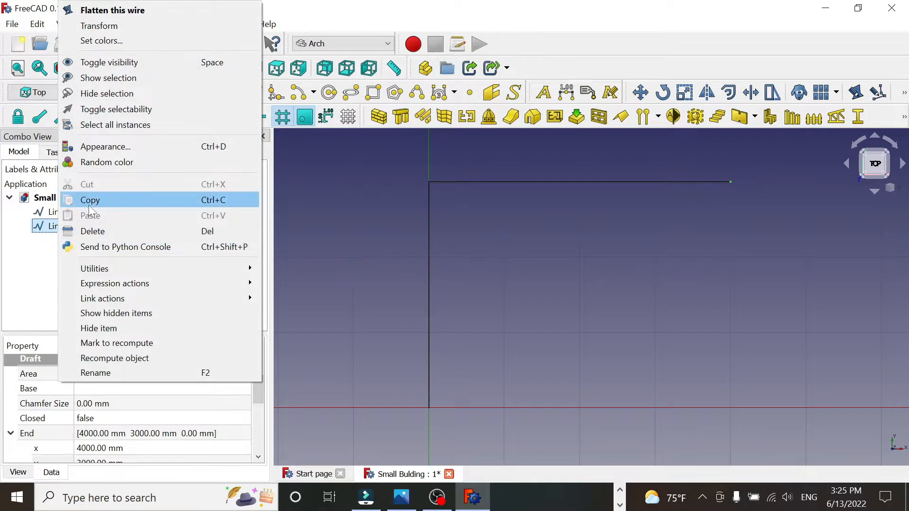
left_click(89, 200)
right_click(61, 250)
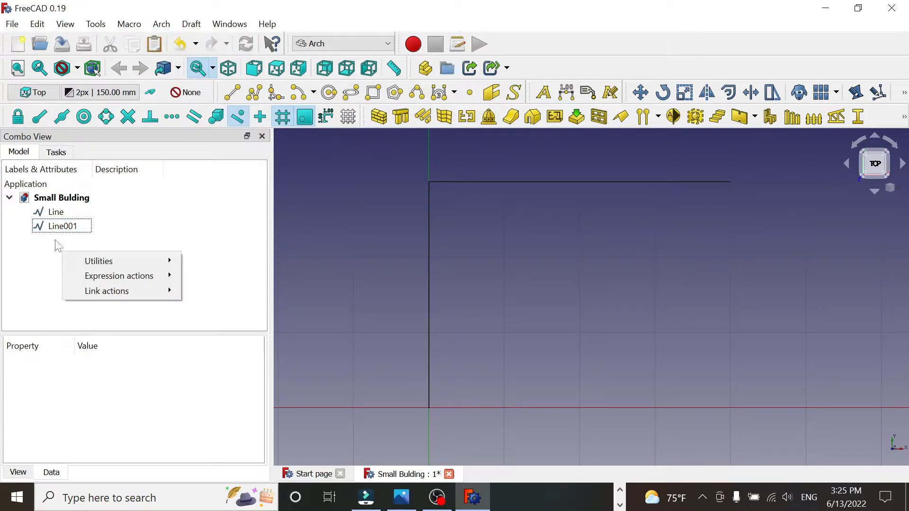
right_click(60, 229)
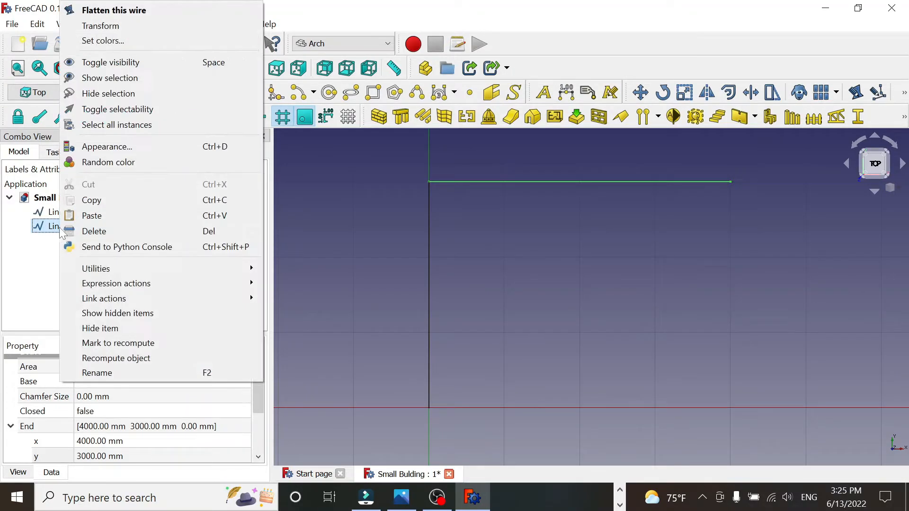
left_click(95, 216)
Step: Set the start point of the pasted horizontal line to x 0 mm and y 0 mm
left_click(70, 242)
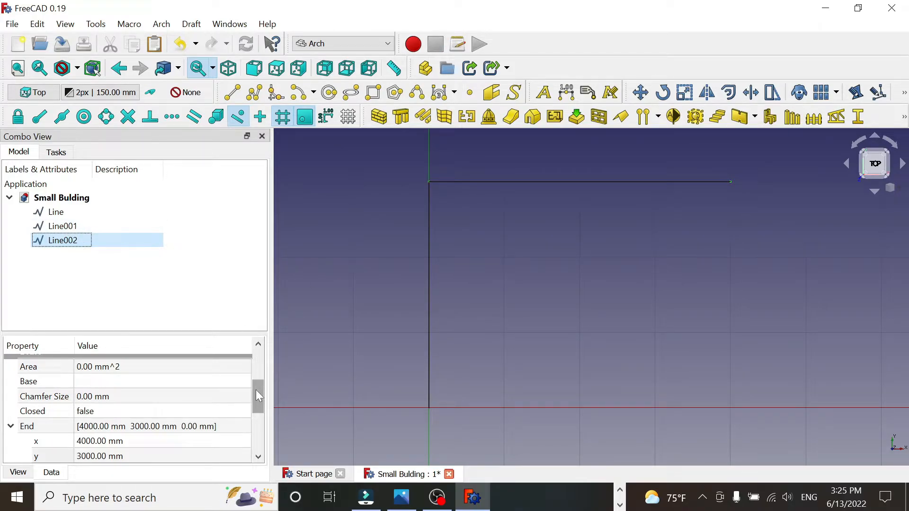
left_click_drag(258, 394, 256, 443)
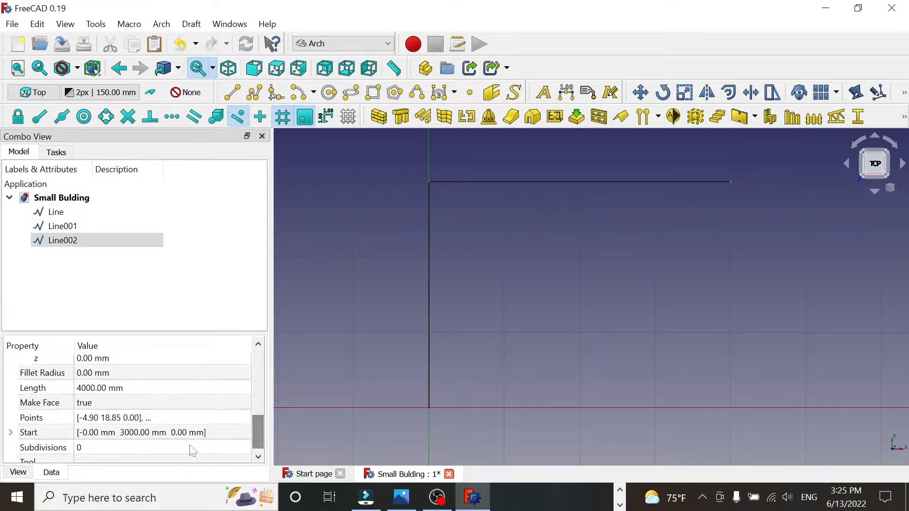
left_click_drag(129, 330, 132, 283)
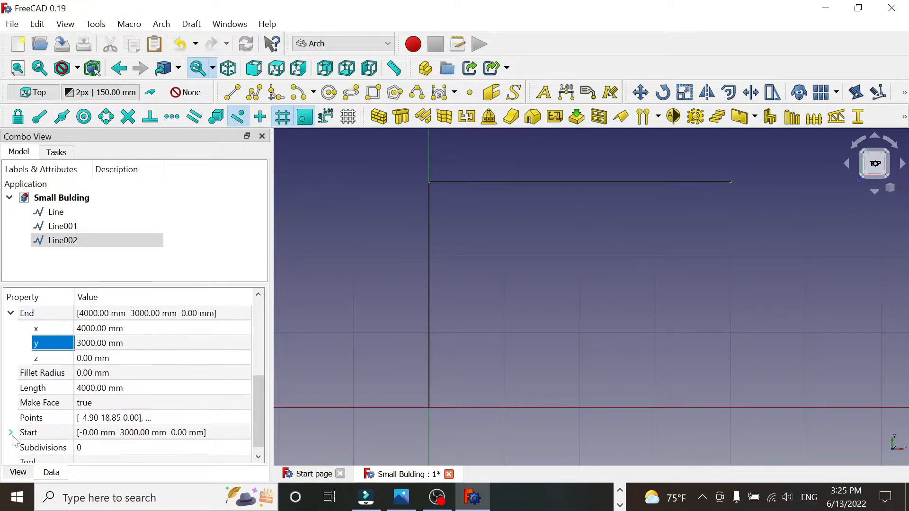
left_click(11, 432)
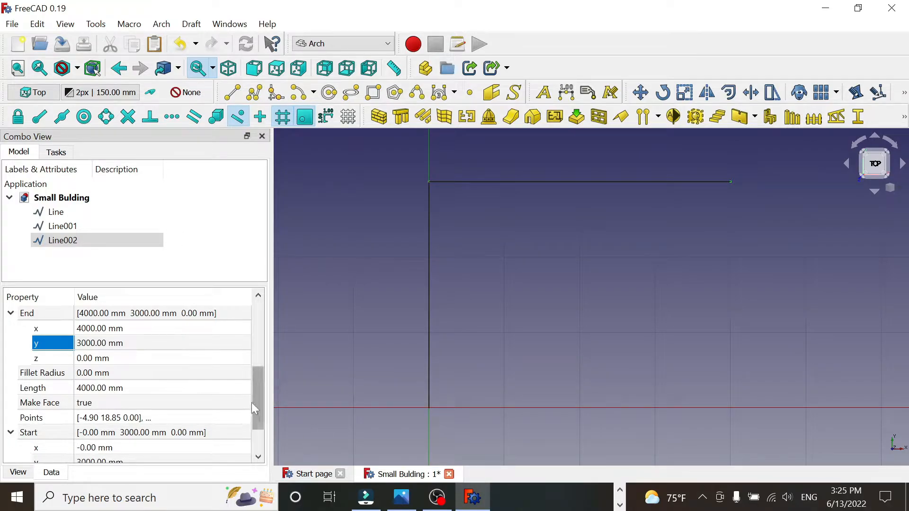
left_click_drag(254, 390, 254, 399)
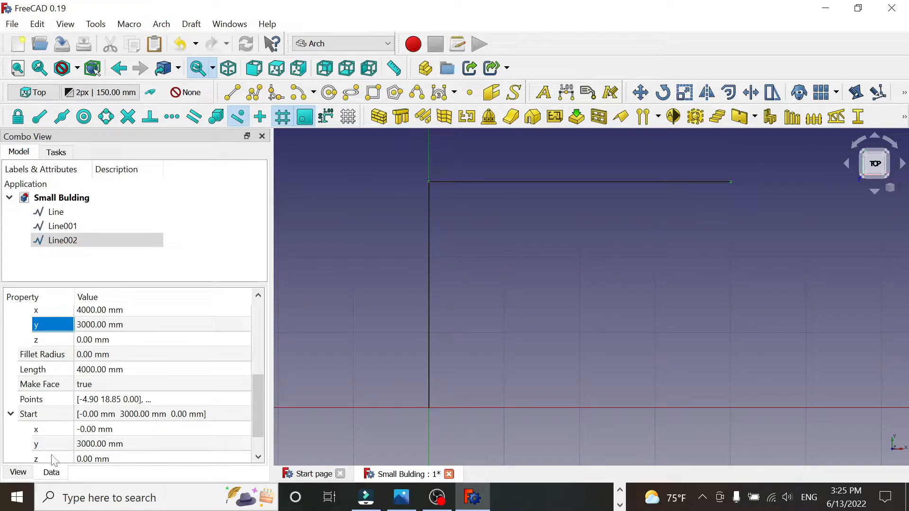
scroll(260, 410, "down", 3)
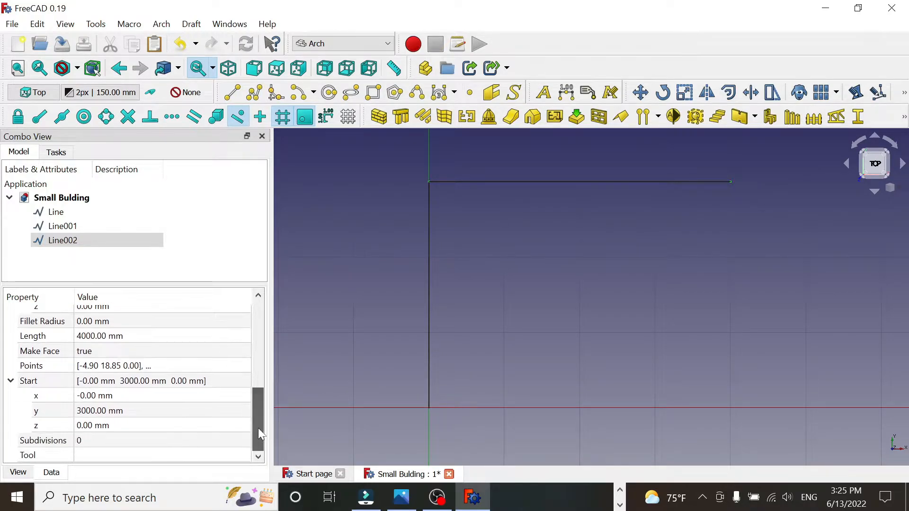
left_click(116, 411)
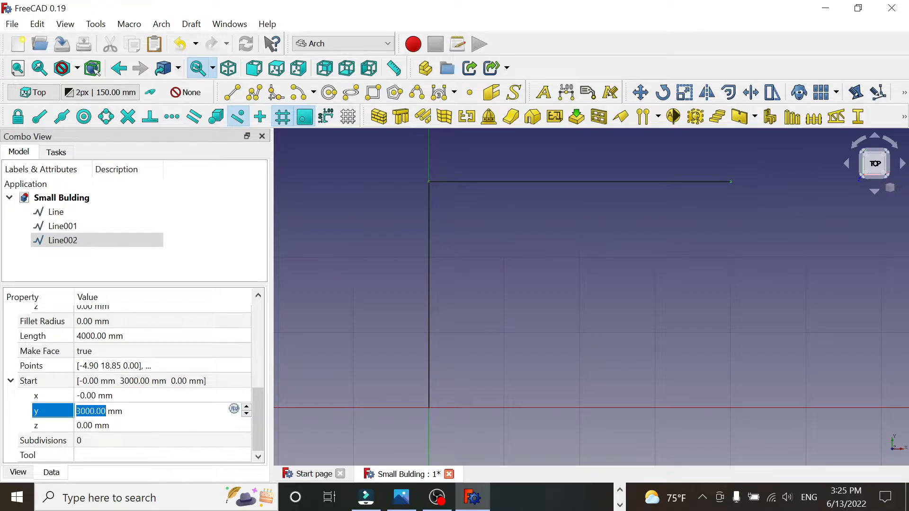
type("0")
key("Return")
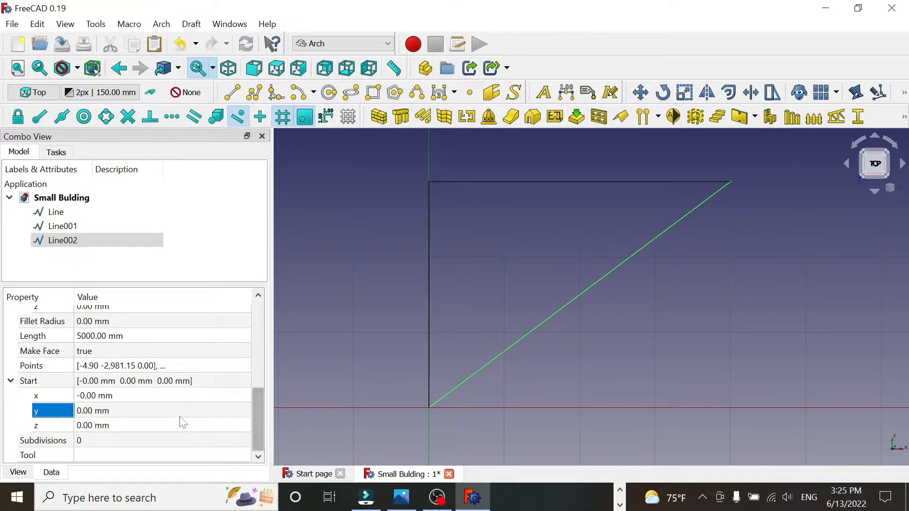
left_click(116, 397)
type("0")
key("Return")
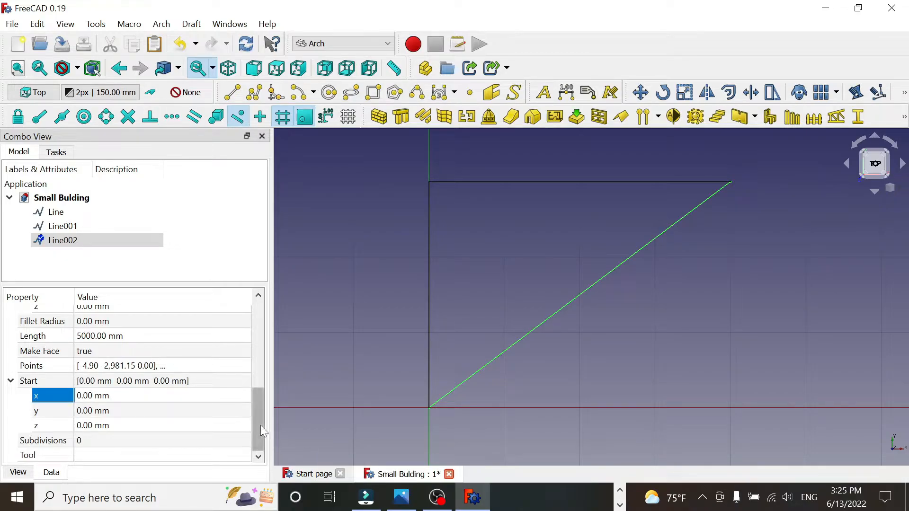
Step: Set the pasted line's end point y coordinate to 0 mm so that it lies along the X axis
scroll(262, 416, "up", 3)
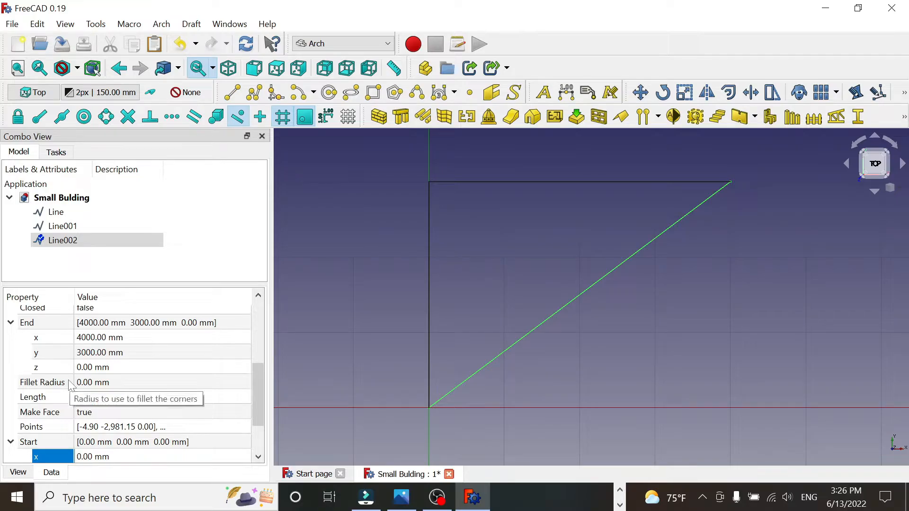
left_click(83, 338)
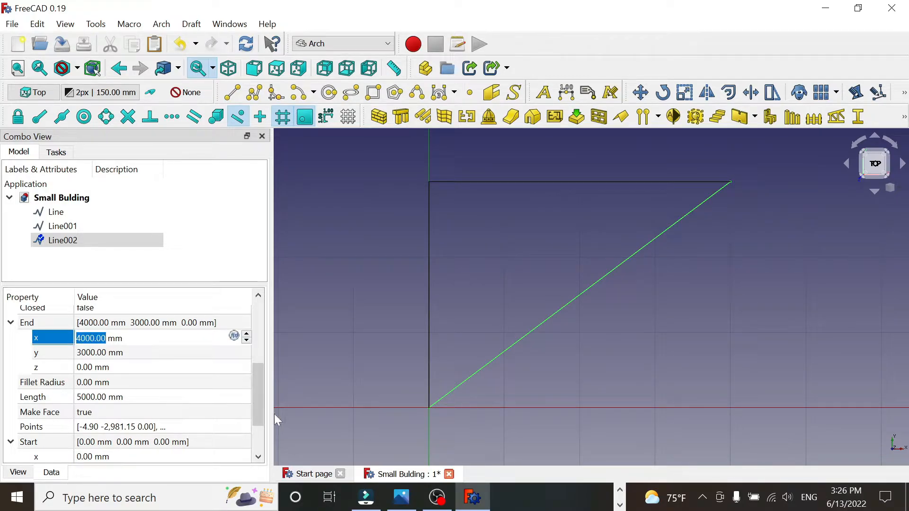
left_click(100, 358)
left_click(100, 353)
type("0")
key("Return")
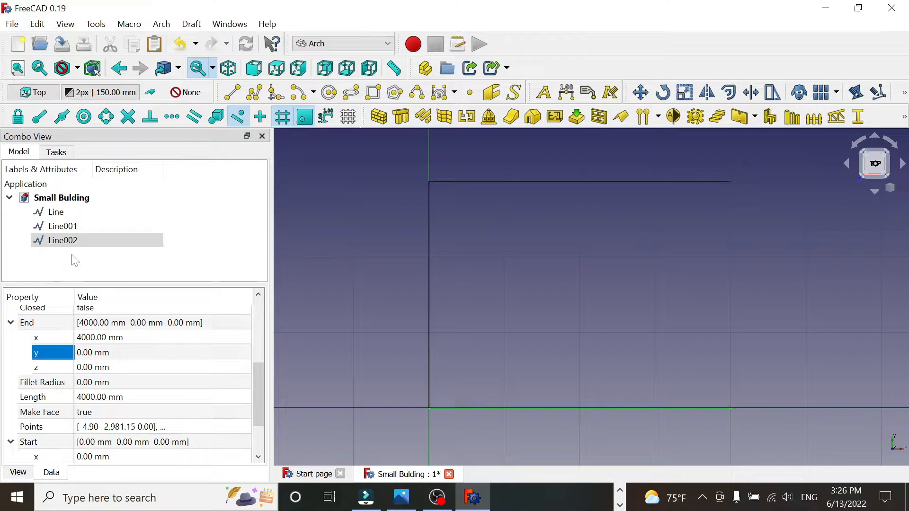
Step: Duplicate the 3000 mm vertical line on the Y axis by copying it and pasting the copy into the document
left_click(66, 226)
left_click(67, 215)
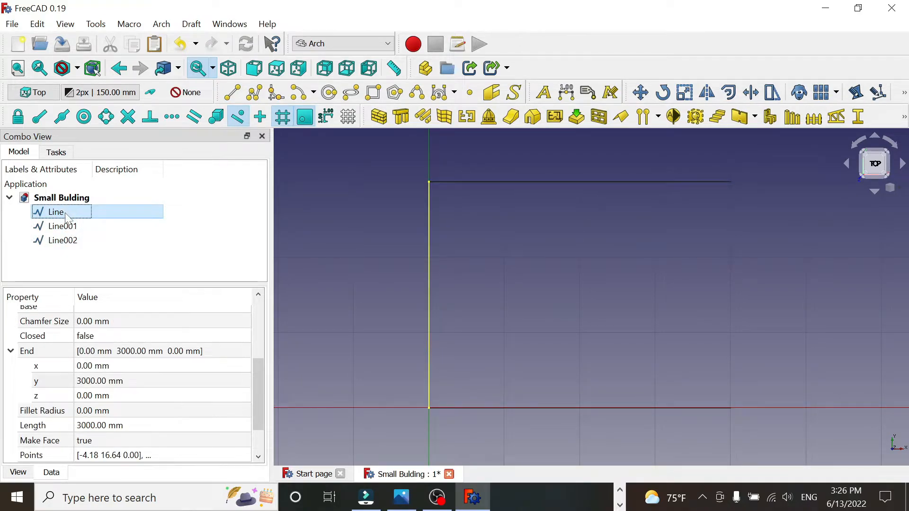
right_click(67, 218)
left_click(95, 198)
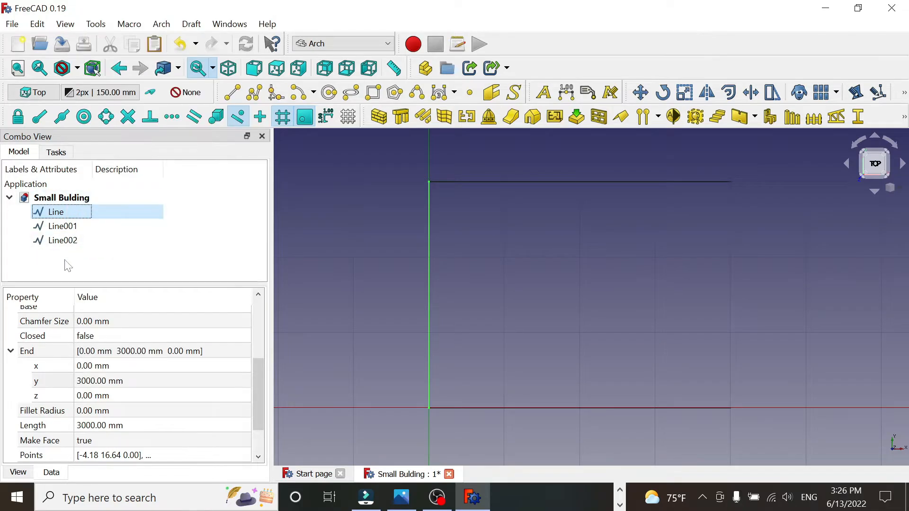
right_click(67, 215)
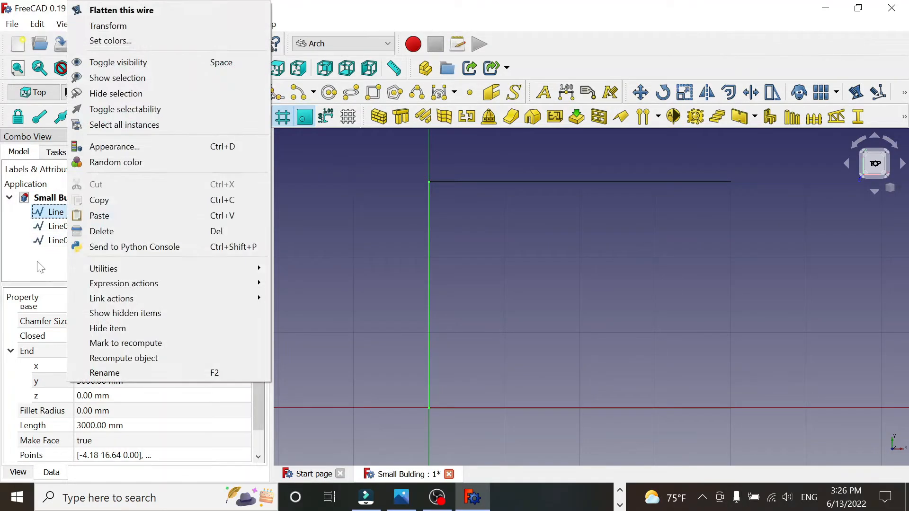
left_click(97, 215)
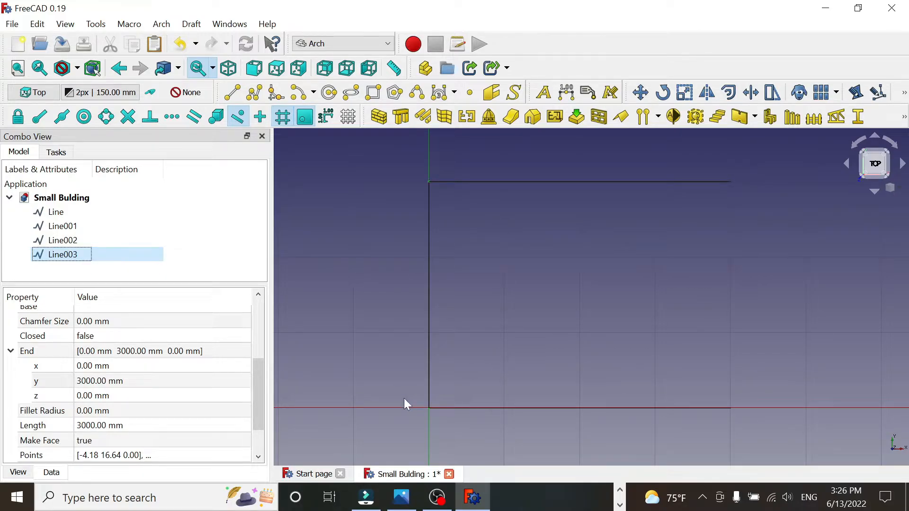
Step: Set the start point x coordinate of the pasted vertical line to 4000 mm in its data properties
left_click_drag(256, 389, 254, 421)
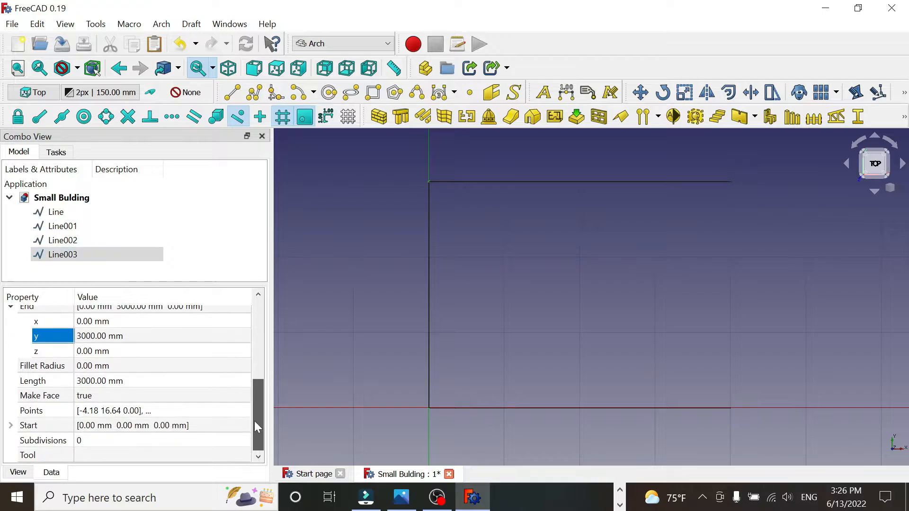
left_click(10, 425)
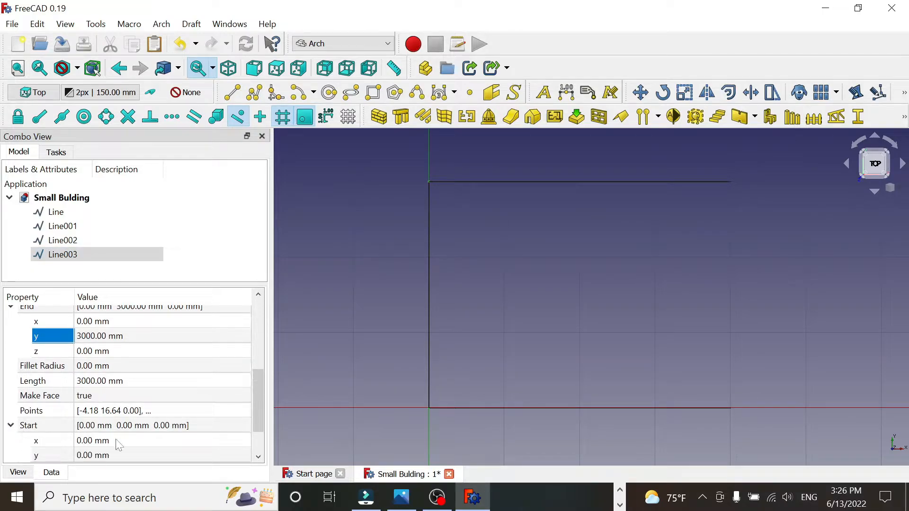
left_click_drag(263, 418, 264, 432)
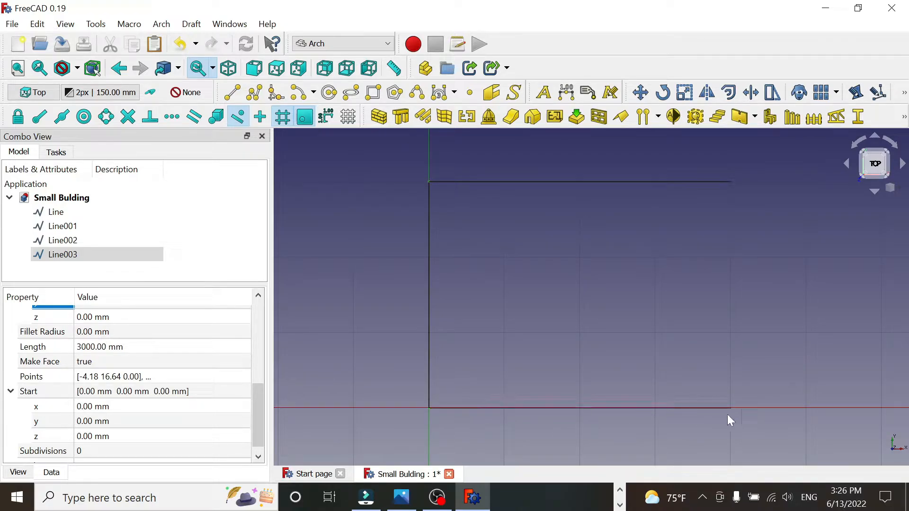
left_click(89, 406)
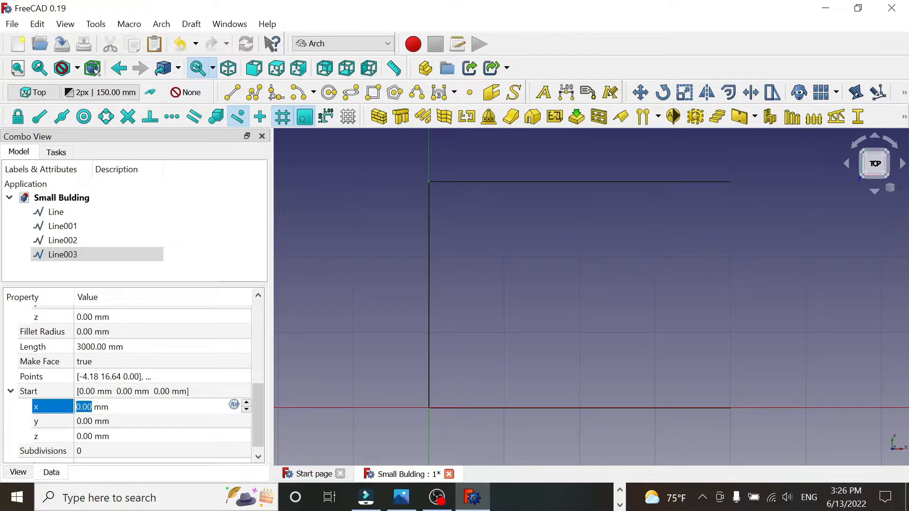
type("4000")
key("Return")
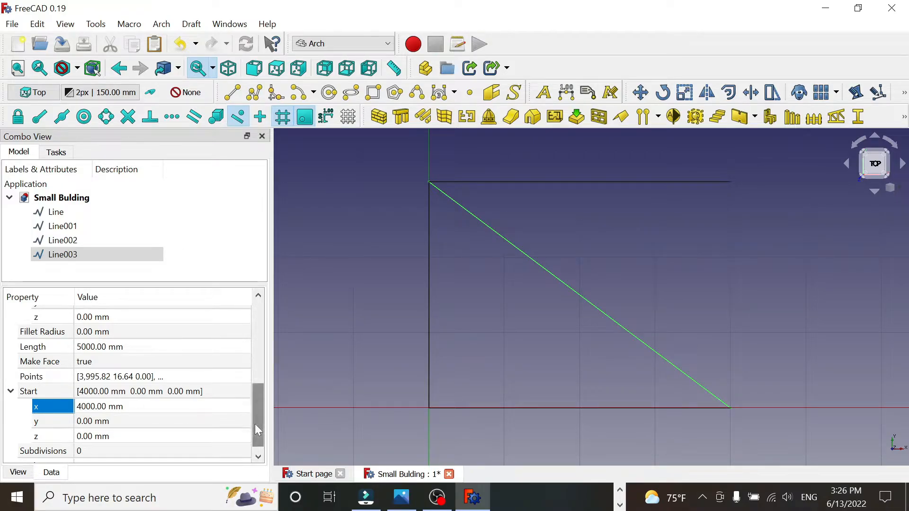
Step: Set the pasted line's end point x coordinate to 4000 mm so that it closes the rectangle opposite the Y axis
left_click_drag(255, 424, 254, 373)
left_click(93, 404)
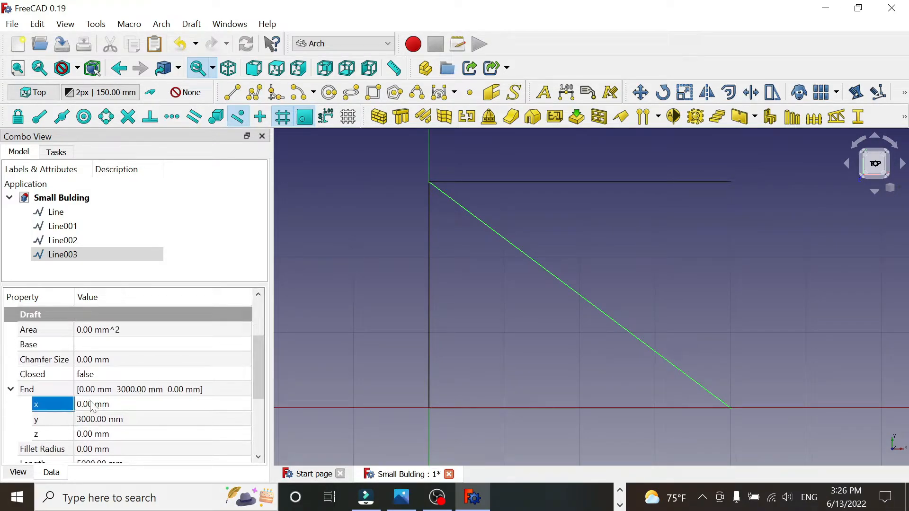
type("4000")
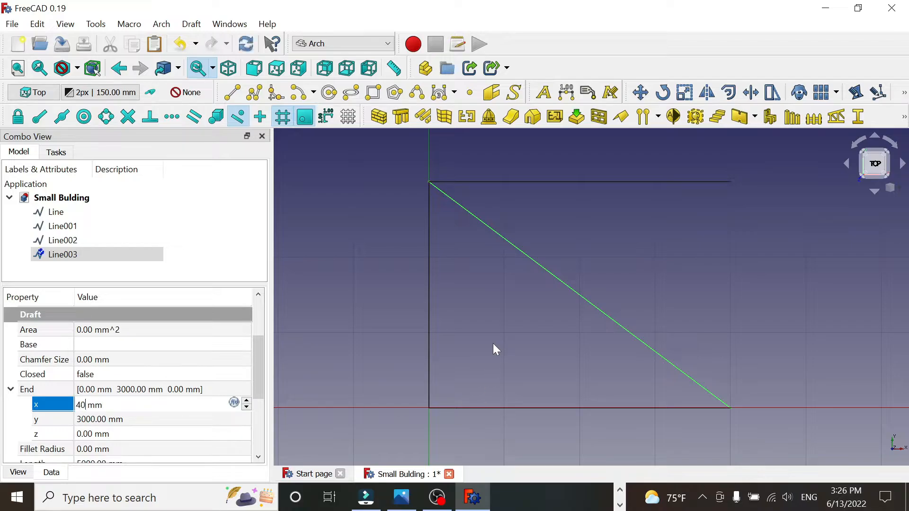
key("Return")
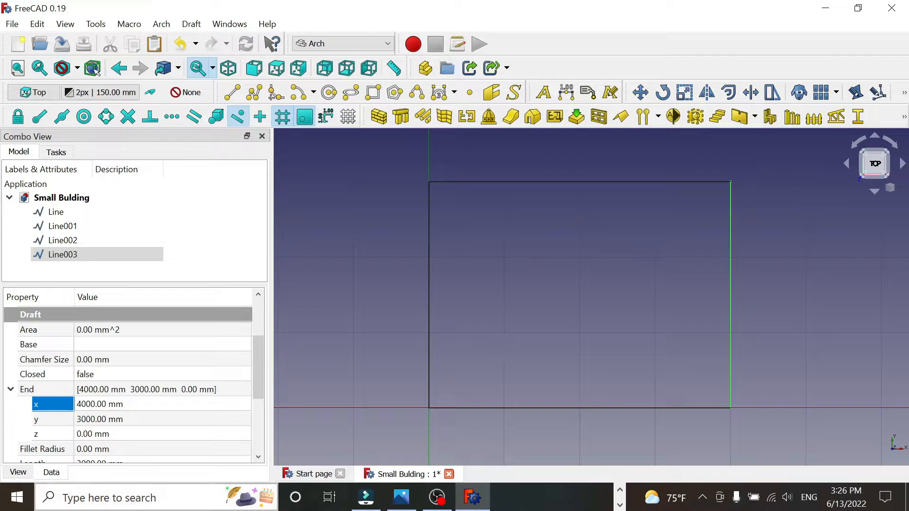
left_click(814, 284)
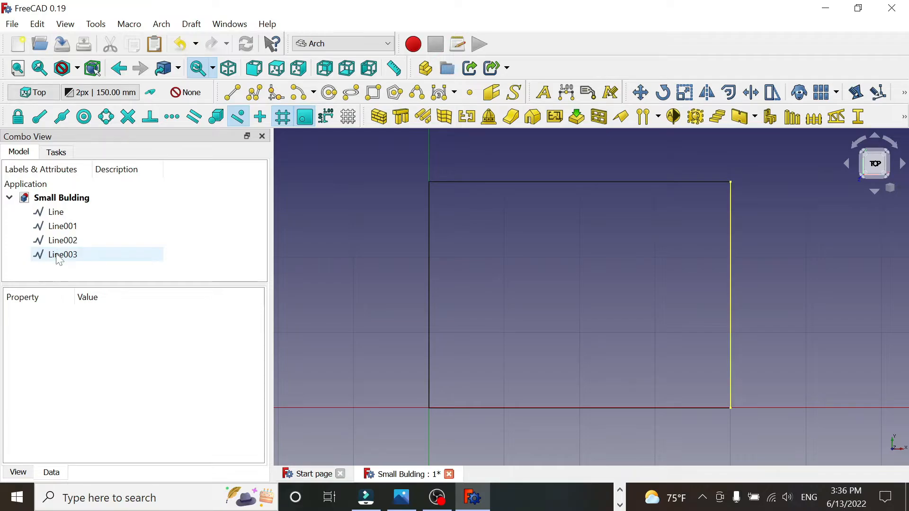
Step: Rename the horizontal line along the X axis, Line002, to "Line Front" through its label property
left_click(63, 241)
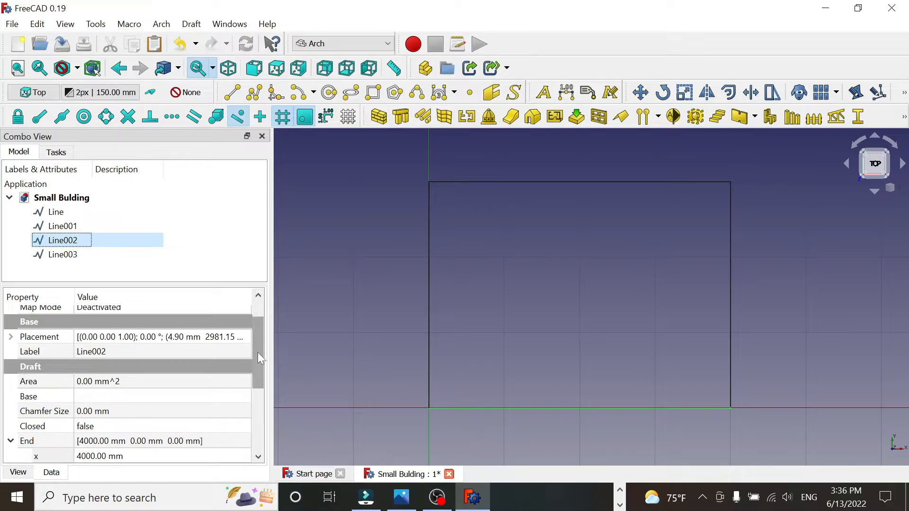
left_click(18, 472)
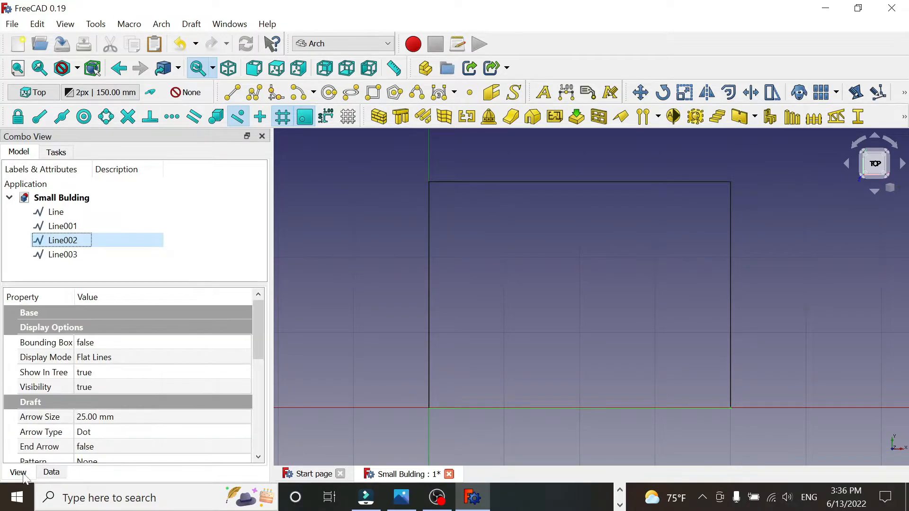
left_click(50, 473)
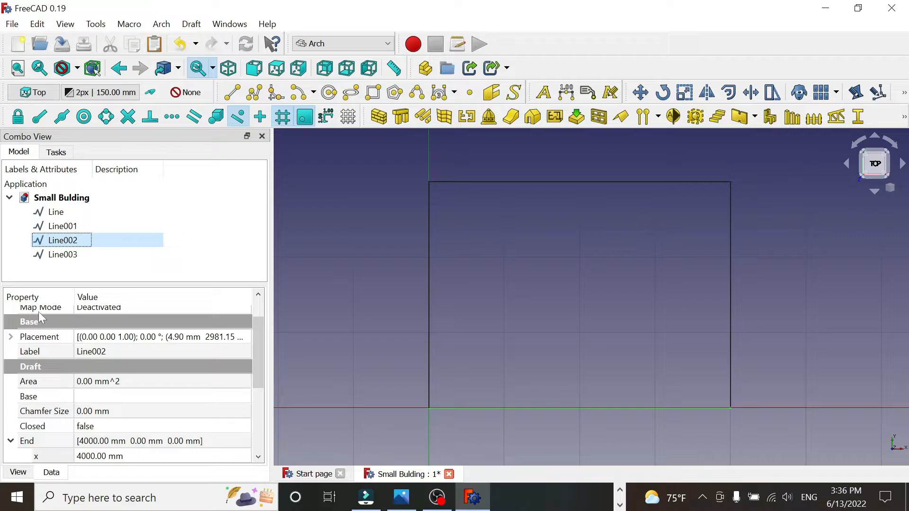
left_click(93, 351)
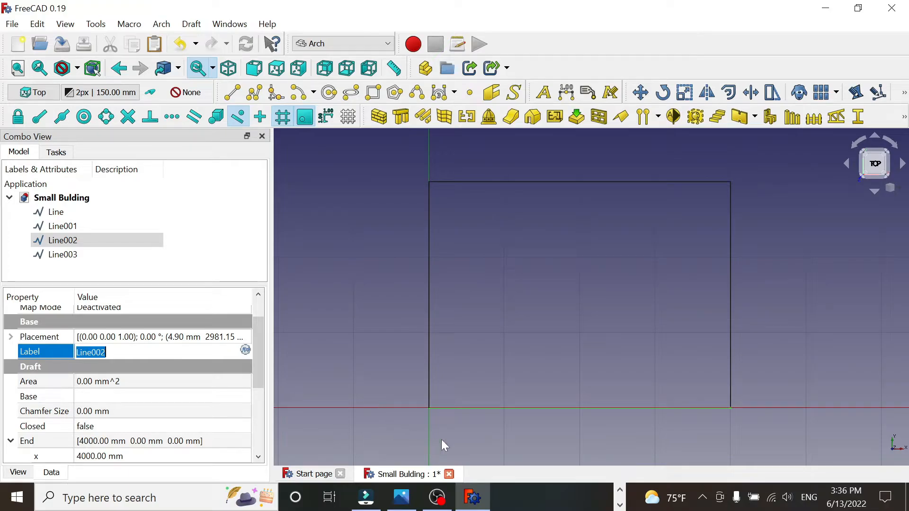
key("End")
key("BackSpace")
key("BackSpace")
key("BackSpace")
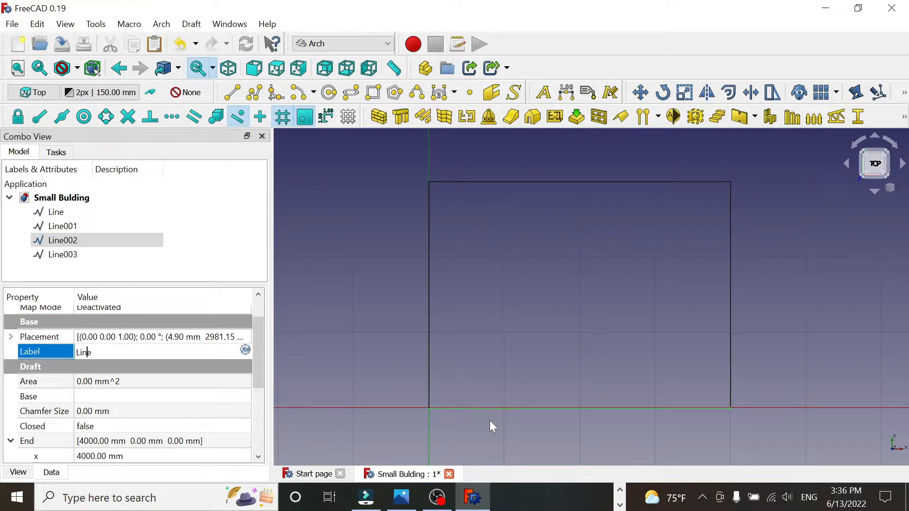
type("Front")
key("Return")
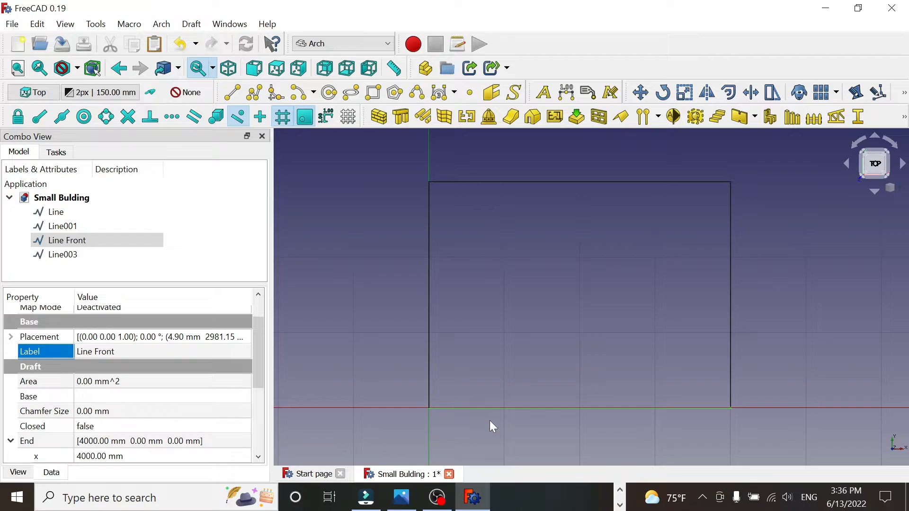
Step: Rename the vertical line on the Y axis to "Line Left" through its label property
left_click(429, 307)
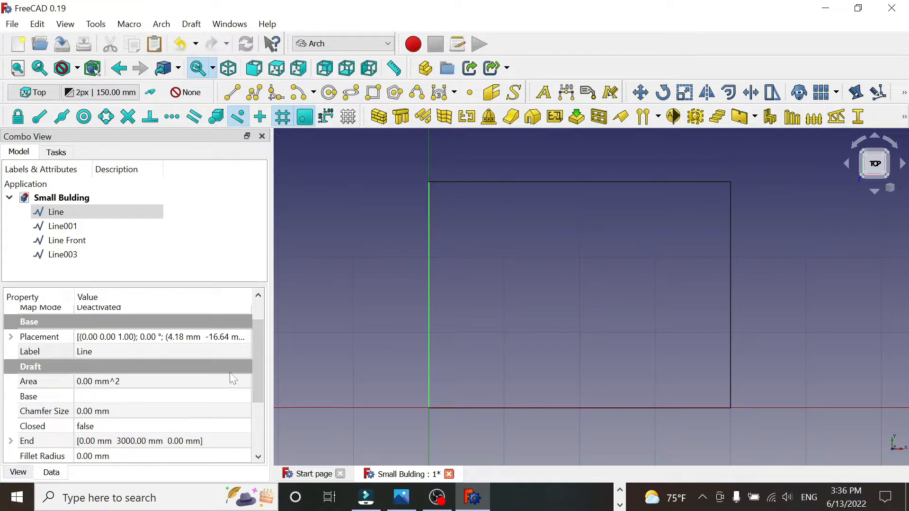
left_click(89, 351)
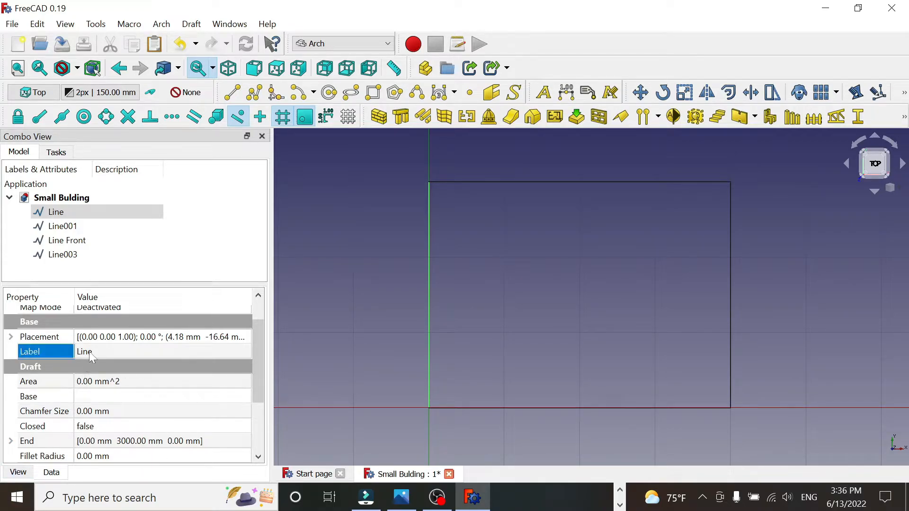
left_click(85, 352)
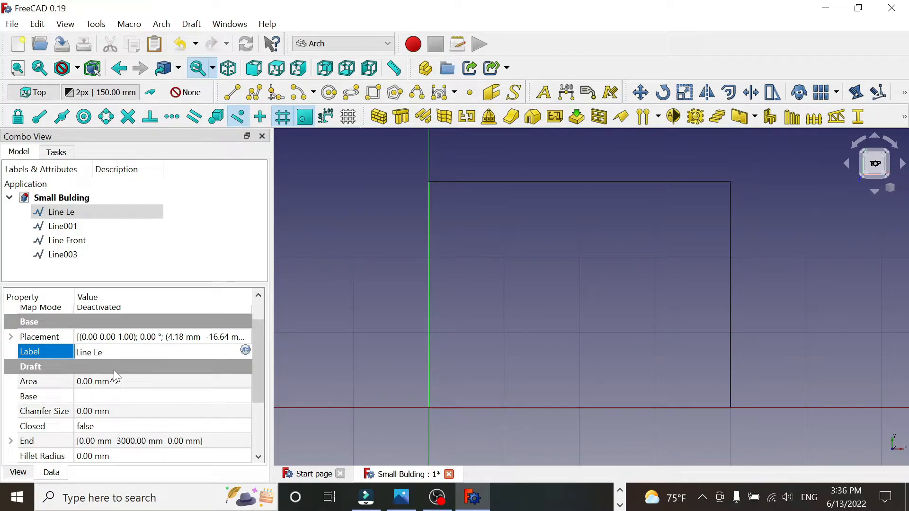
type("Left")
key("Return")
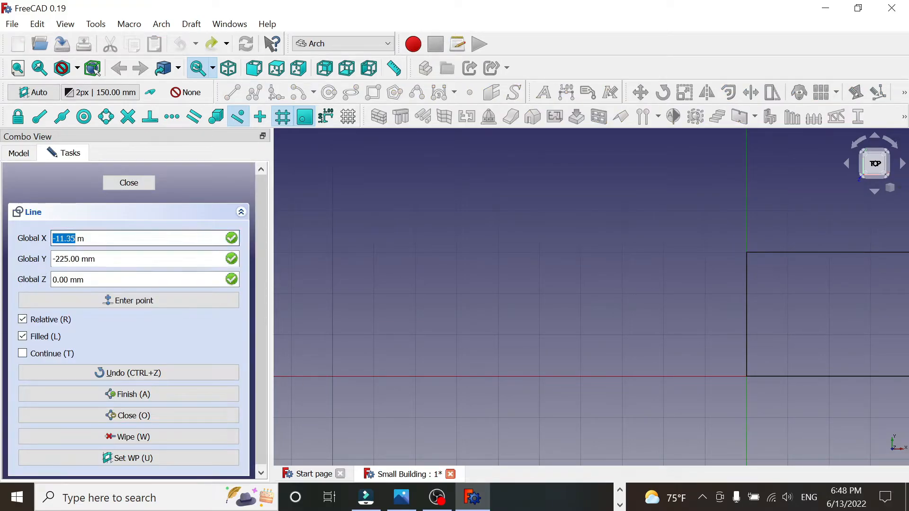
Step: Place the start point of a new Draft line at global X -10000, Y 0 and Z 0 mm
left_click_drag(89, 238, 51, 238)
type("-")
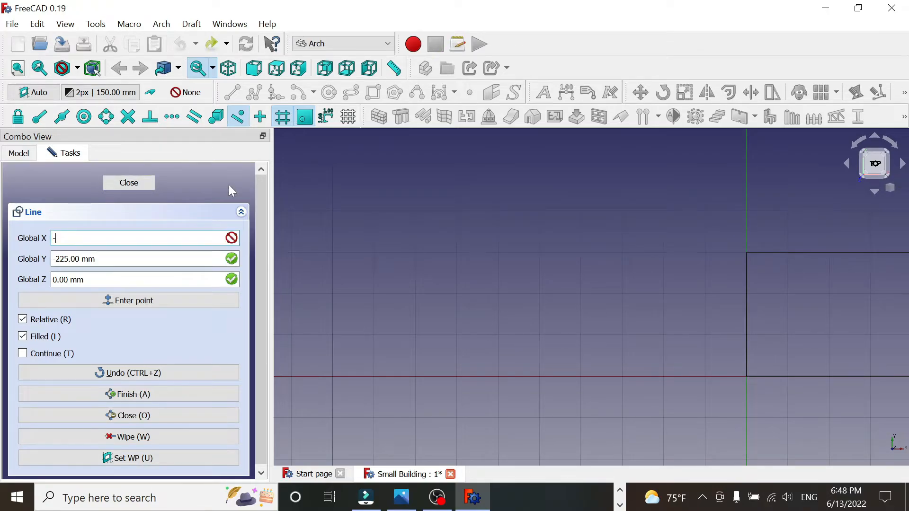
type("10000")
key("Tab")
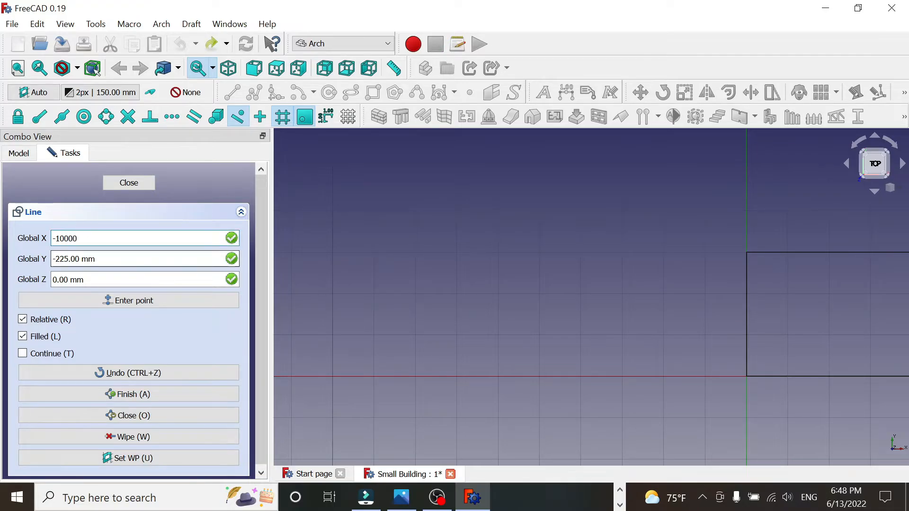
type("0")
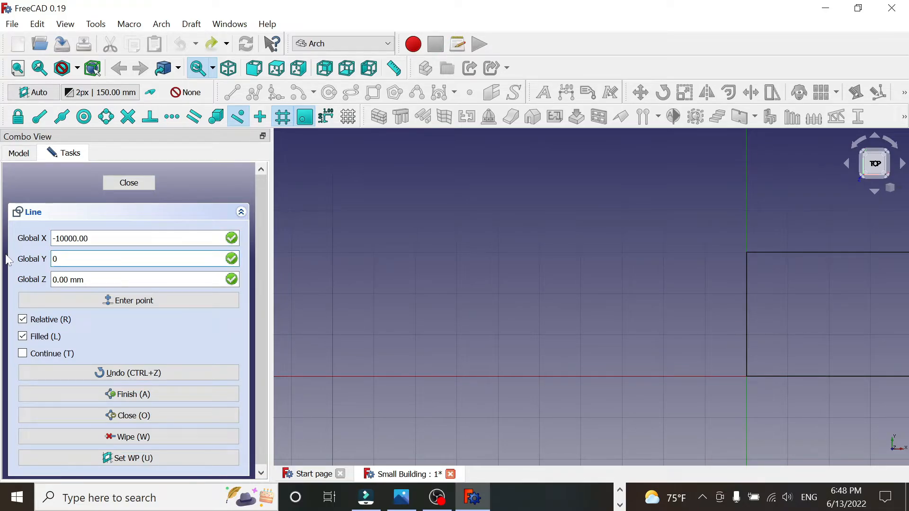
left_click(120, 303)
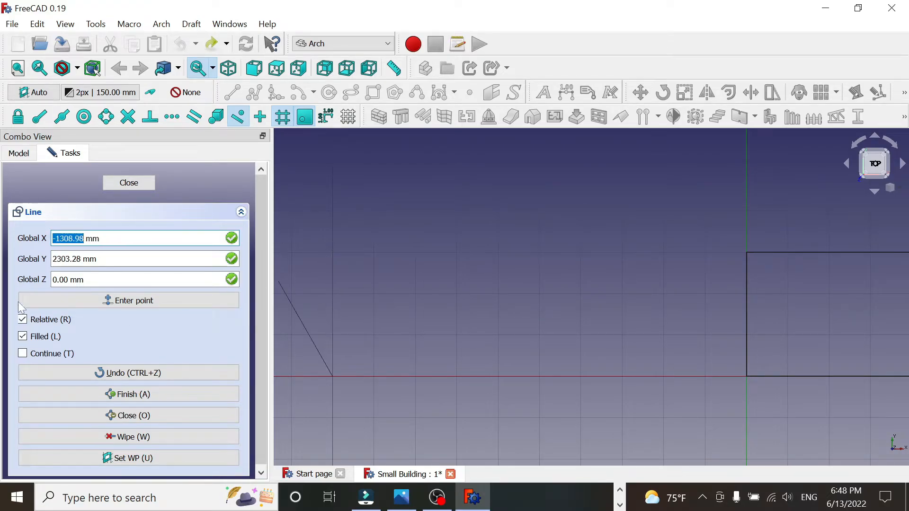
Step: Finish the line as a vertical segment with its end point at relative X 0, Y 3000 and Z 0 mm
left_click_drag(100, 238, 47, 239)
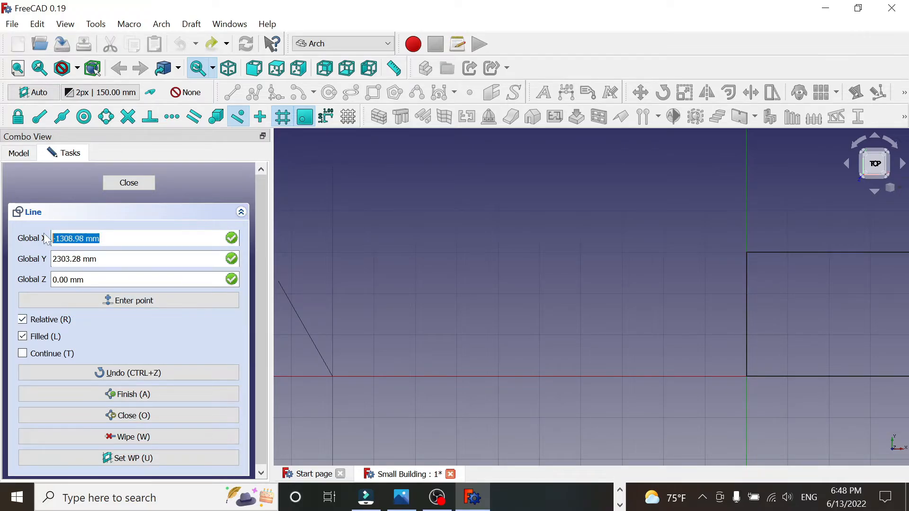
type("0")
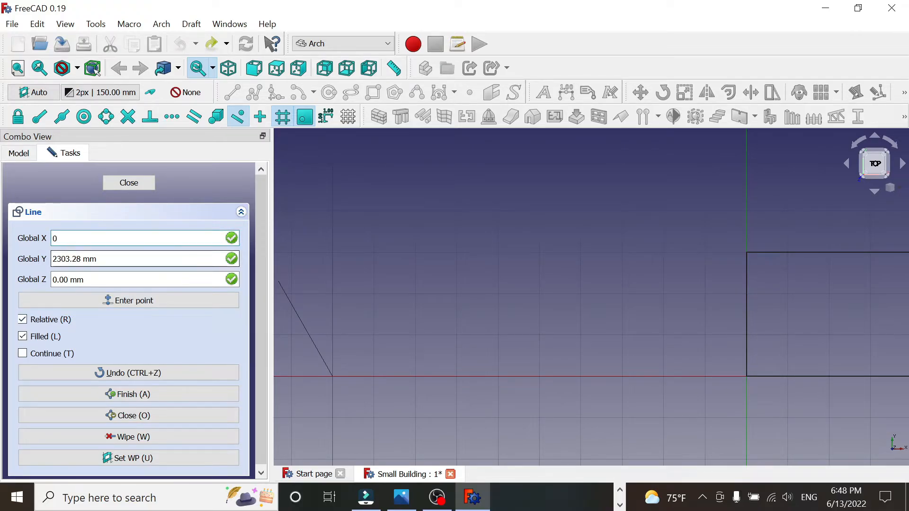
key("Tab")
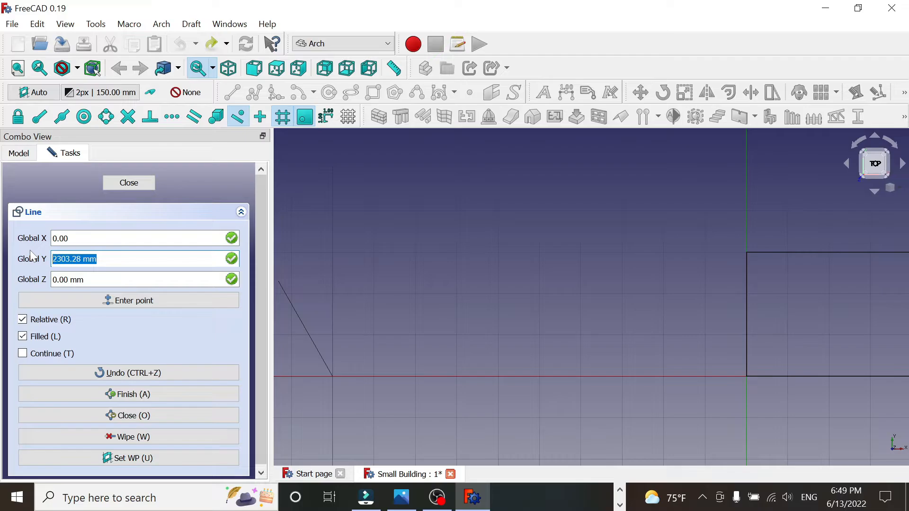
type("3000")
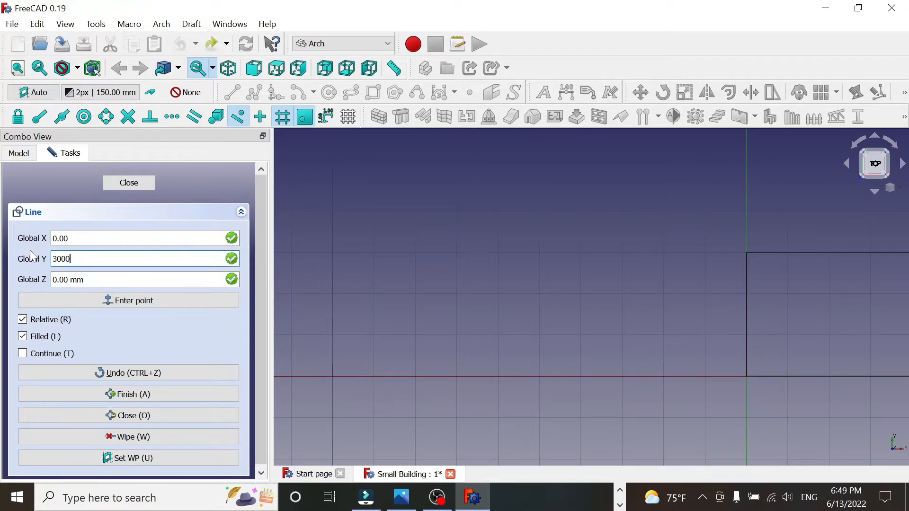
left_click(122, 301)
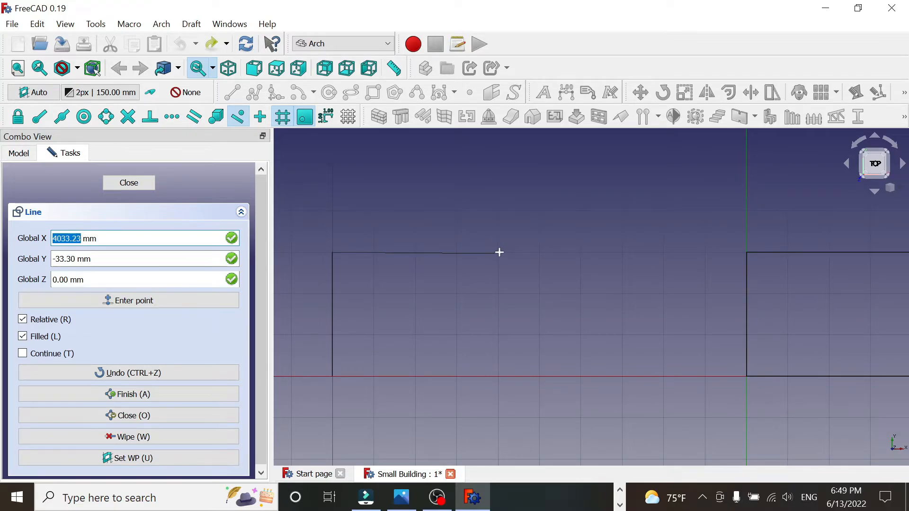
Step: Add a horizontal segment to the wire with its next point at relative X 4000, Y 0 and Z 0 mm
left_click(138, 238)
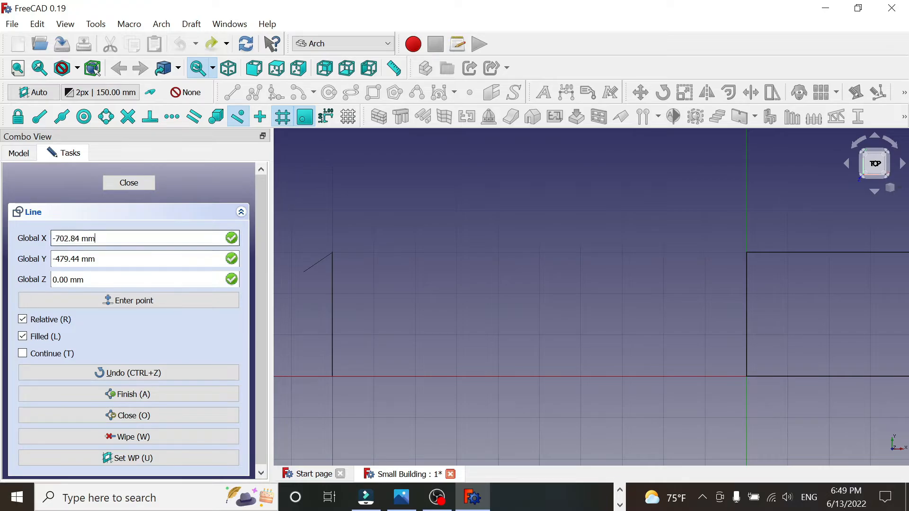
left_click_drag(95, 238, 20, 239)
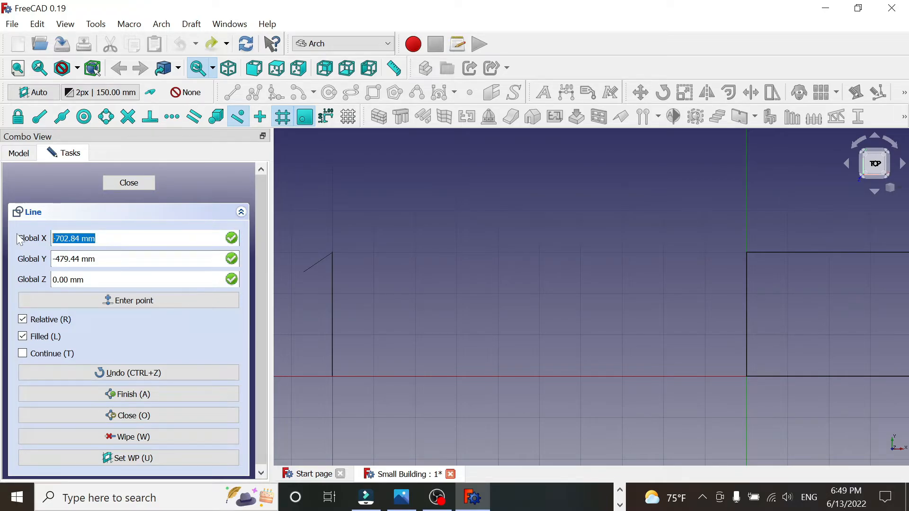
type("4000")
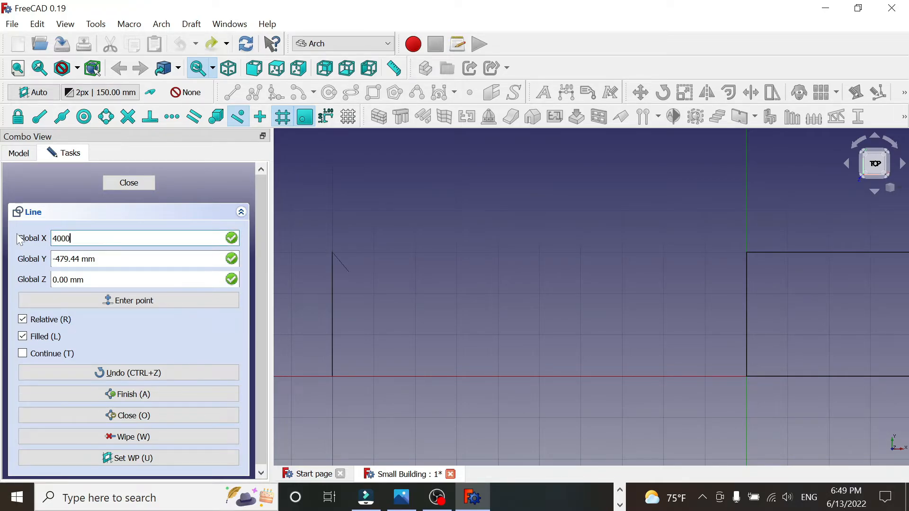
left_click_drag(123, 260, 53, 266)
type("0")
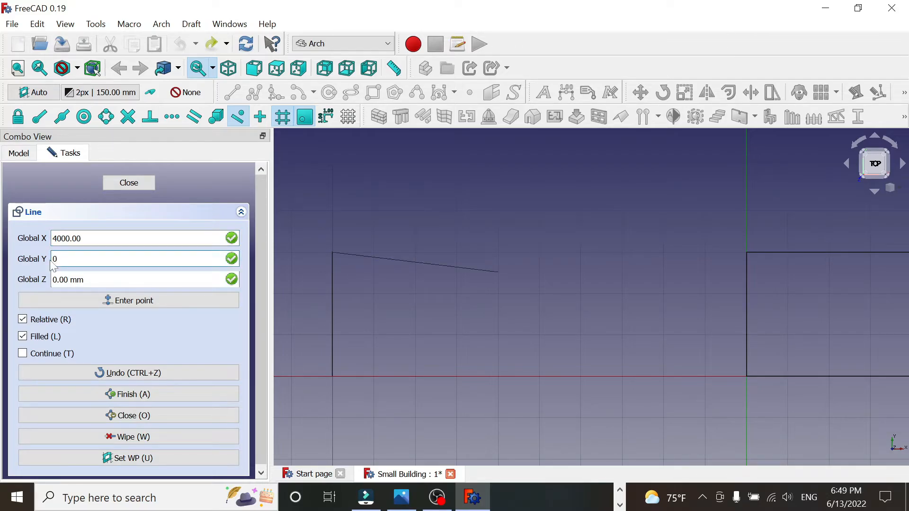
left_click(131, 300)
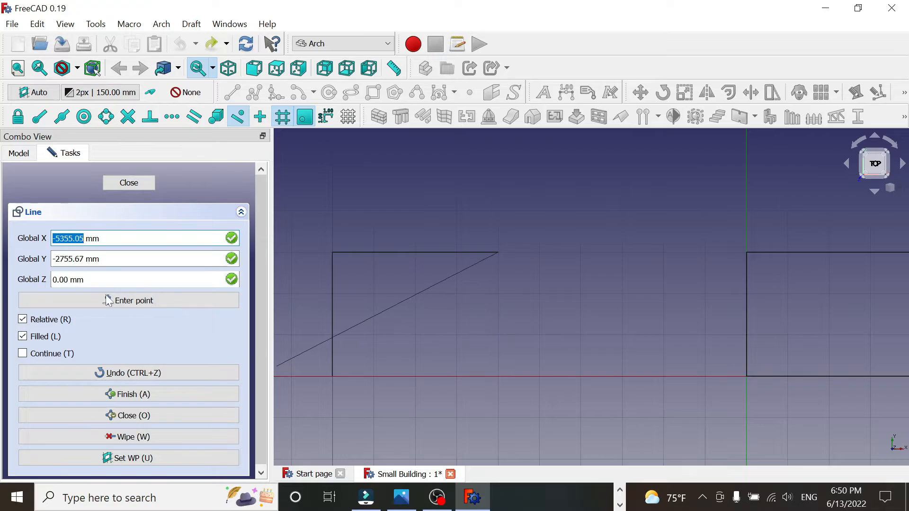
Step: Add a downward vertical segment to the wire with its next point at relative X 0, Y -3000 and Z 0 mm
type("0")
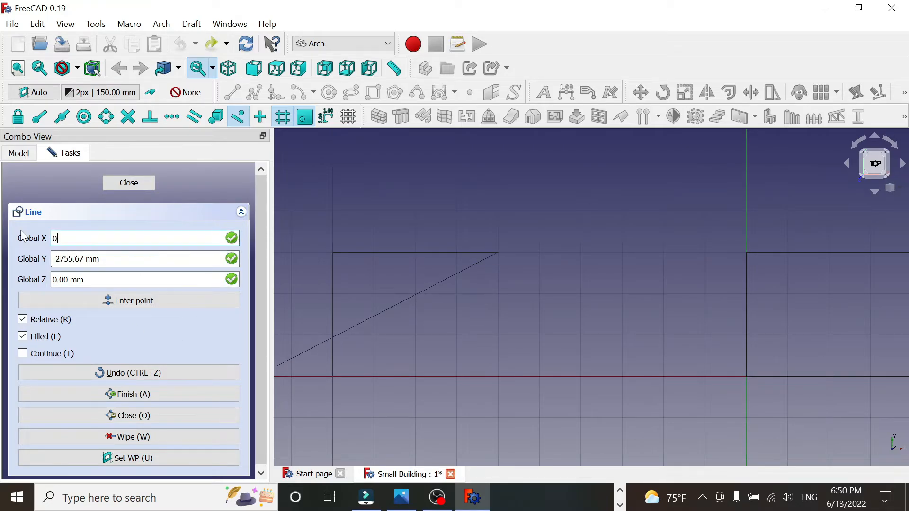
key("Tab")
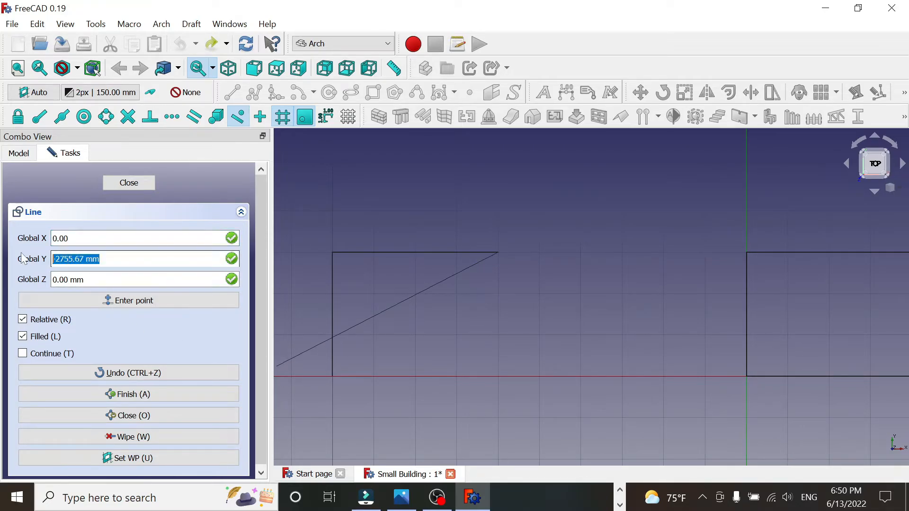
type("-30")
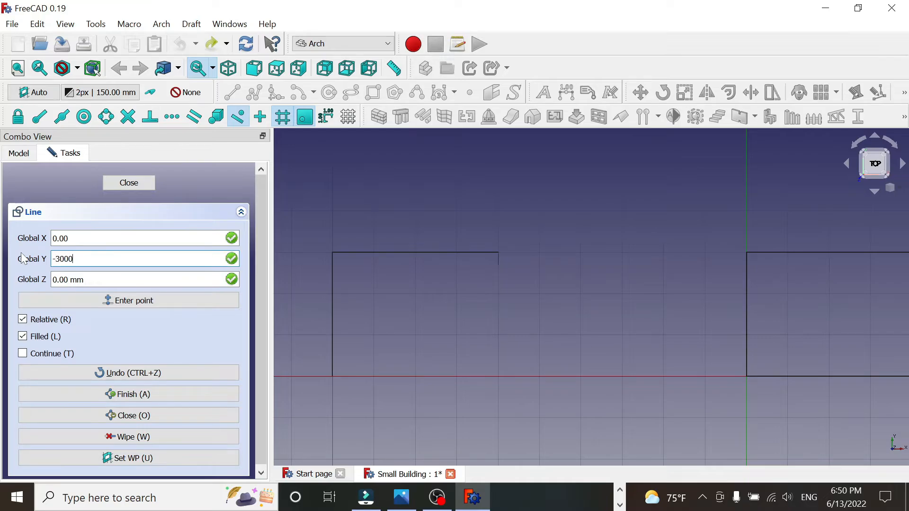
type("00")
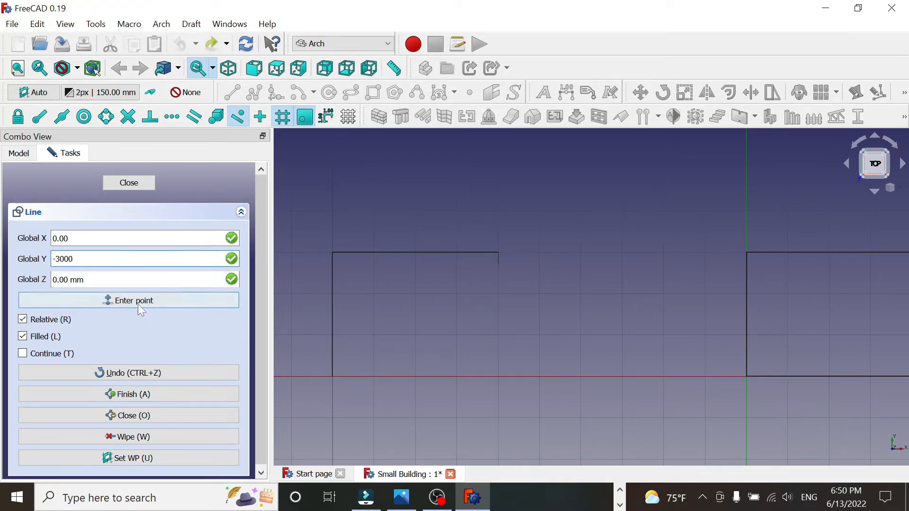
left_click(137, 304)
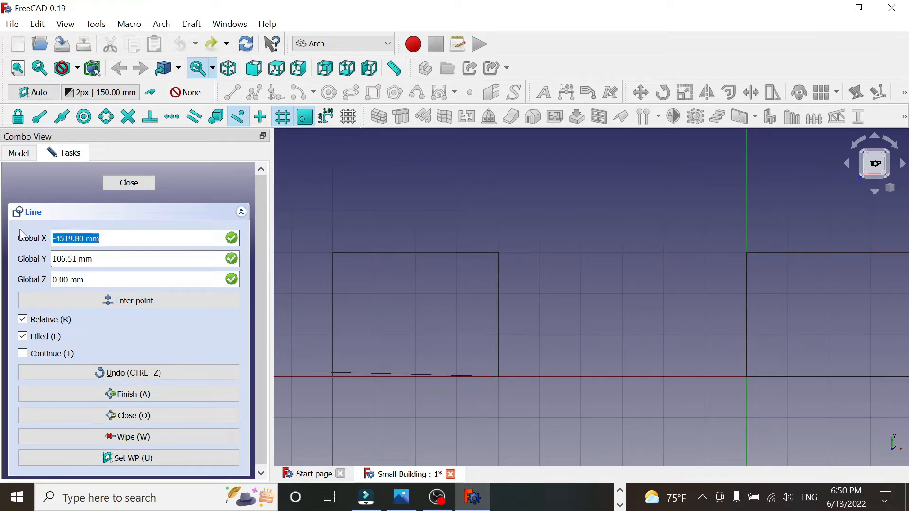
Step: Close the wire outline with a point at relative X -4000, Y 0 and Z 0 mm and finish the command
type("-4000")
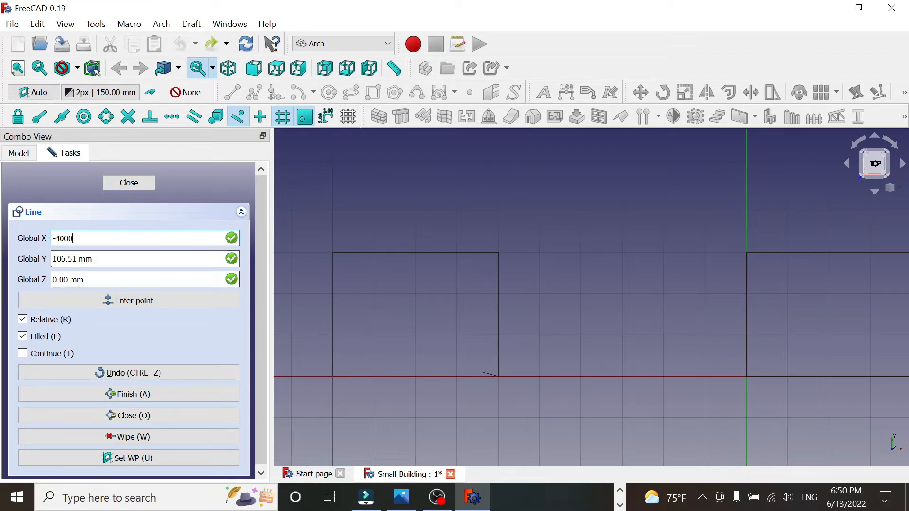
key("Tab")
type("0")
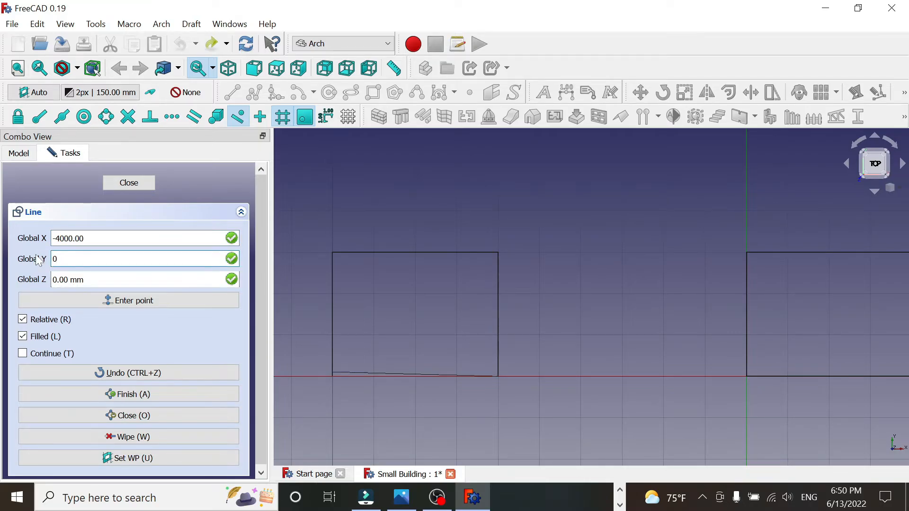
left_click(121, 303)
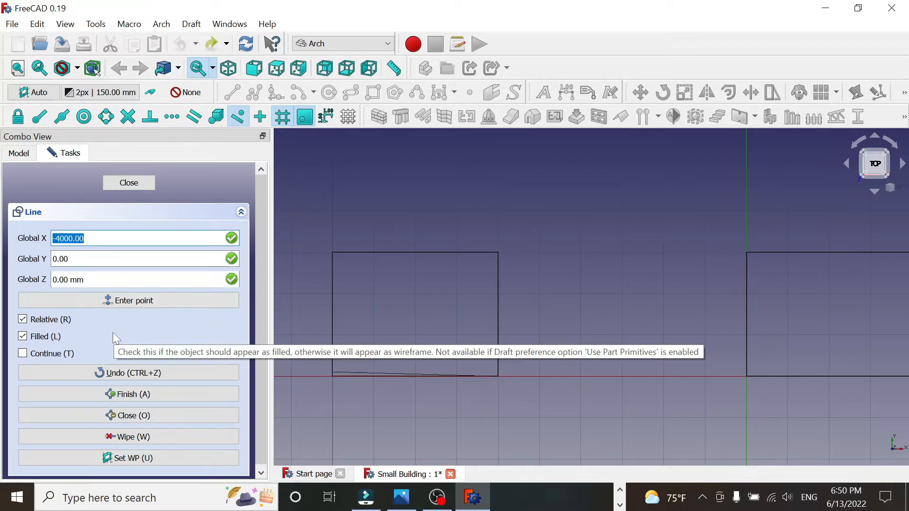
left_click(123, 395)
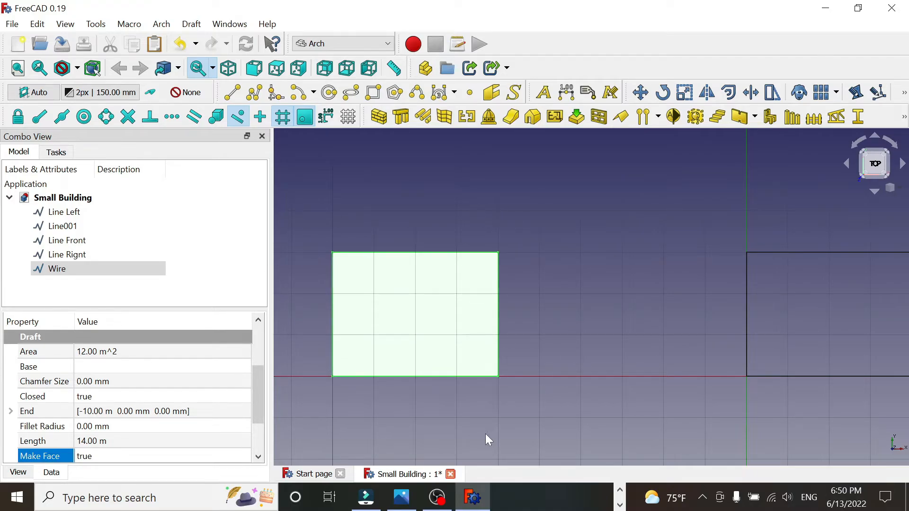
Step: Set the closed wire's Make Face property to false
left_click_drag(256, 400, 255, 414)
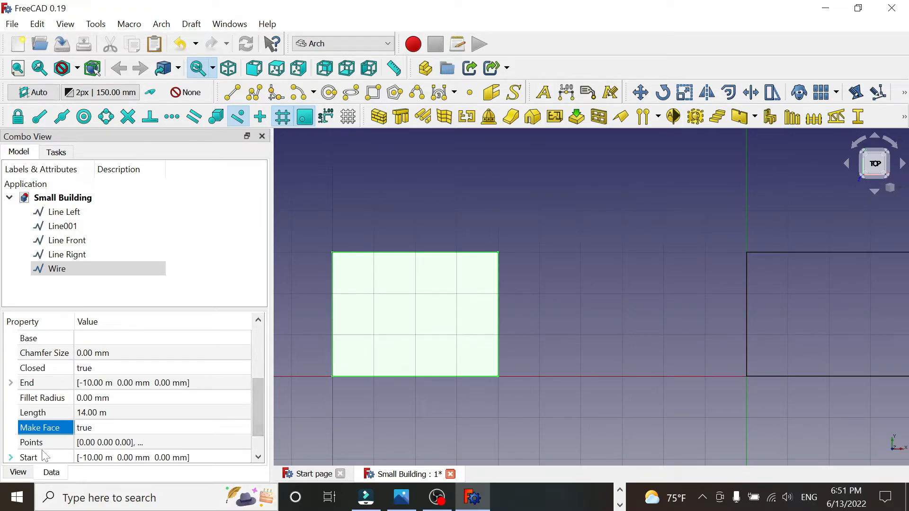
left_click(126, 432)
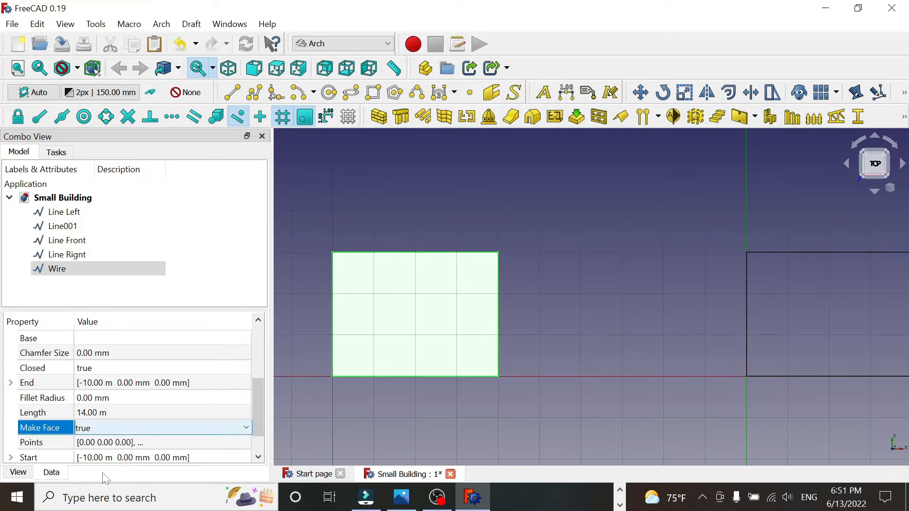
left_click(247, 430)
left_click(195, 442)
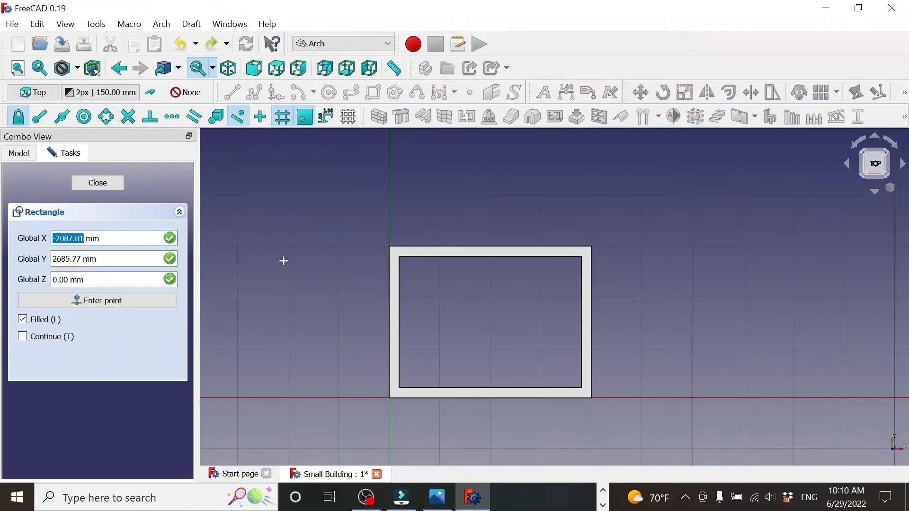
Step: Enable Always snap in the Draft grid and snapping preferences, and restart the Rectangle command
left_click(97, 183)
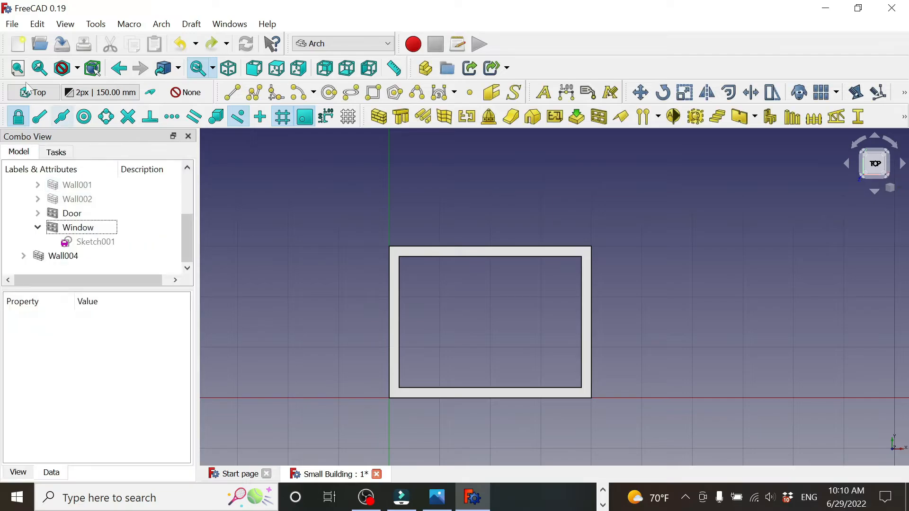
left_click(37, 24)
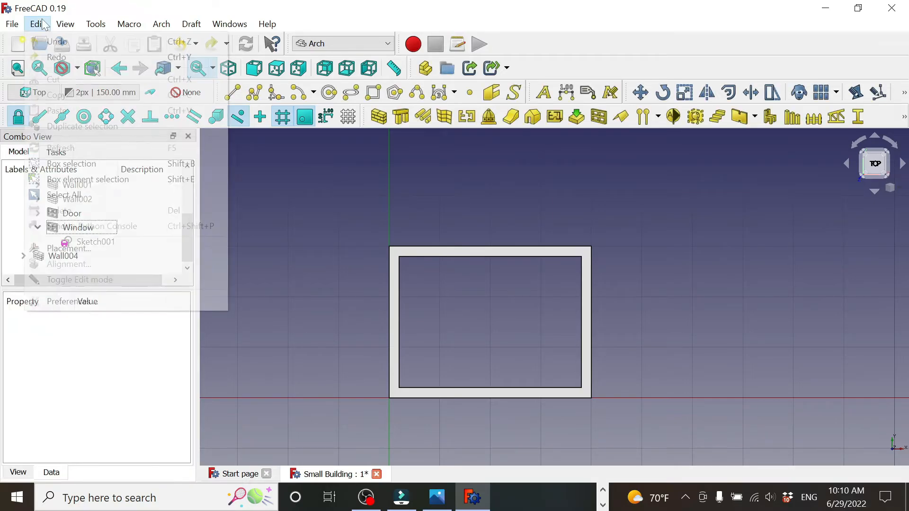
left_click(63, 302)
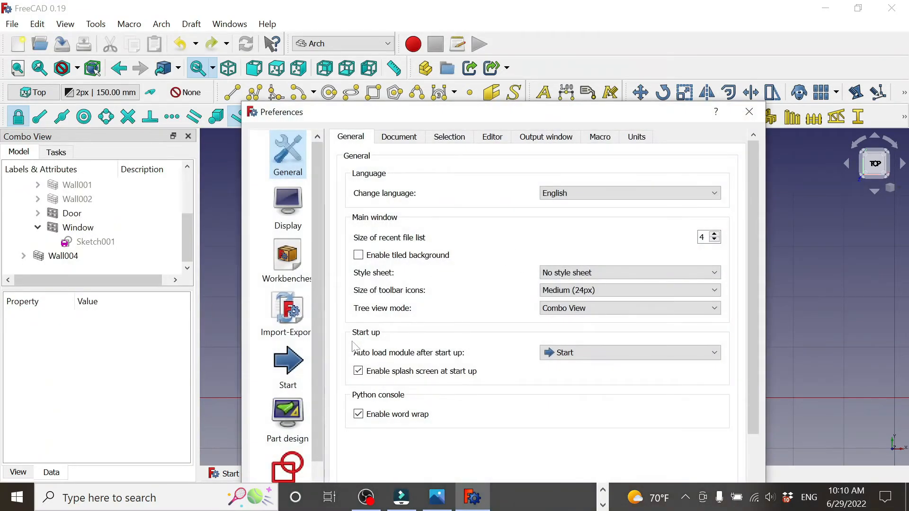
left_click_drag(390, 113, 331, 27)
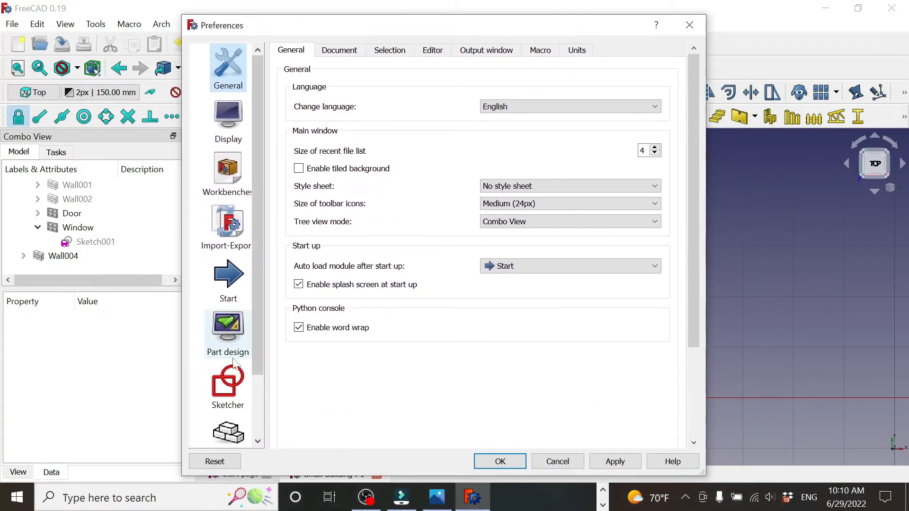
left_click_drag(255, 327, 251, 395)
left_click(228, 415)
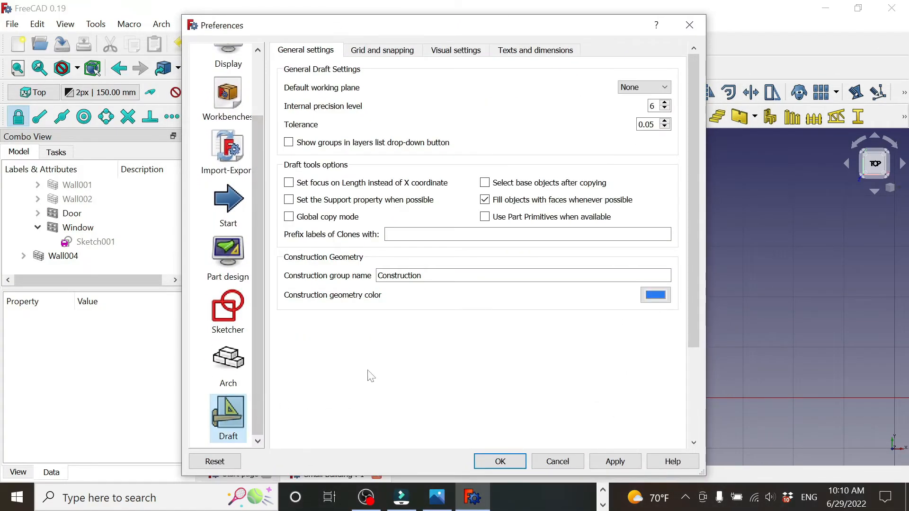
left_click(360, 51)
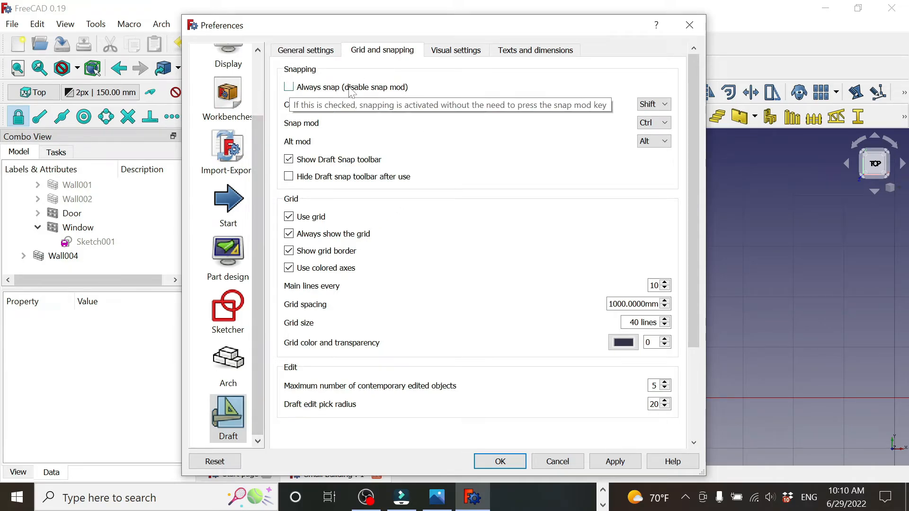
left_click(298, 89)
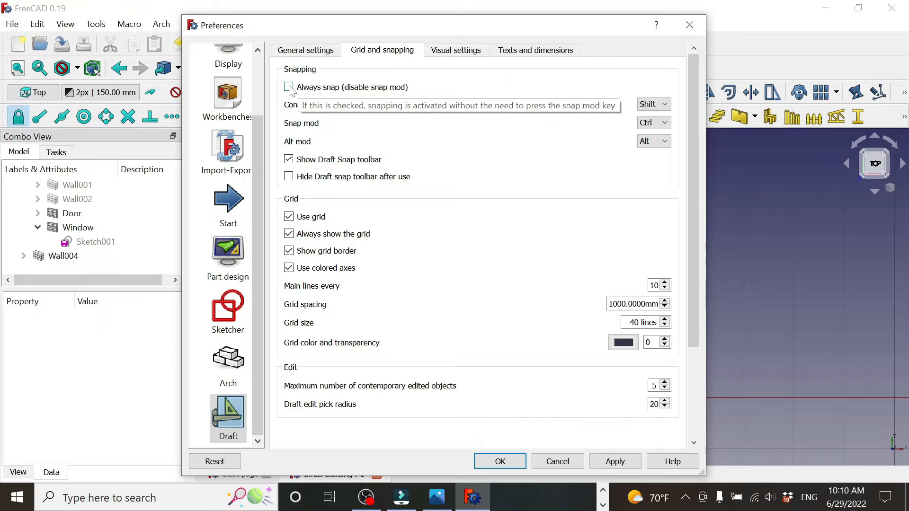
left_click(490, 459)
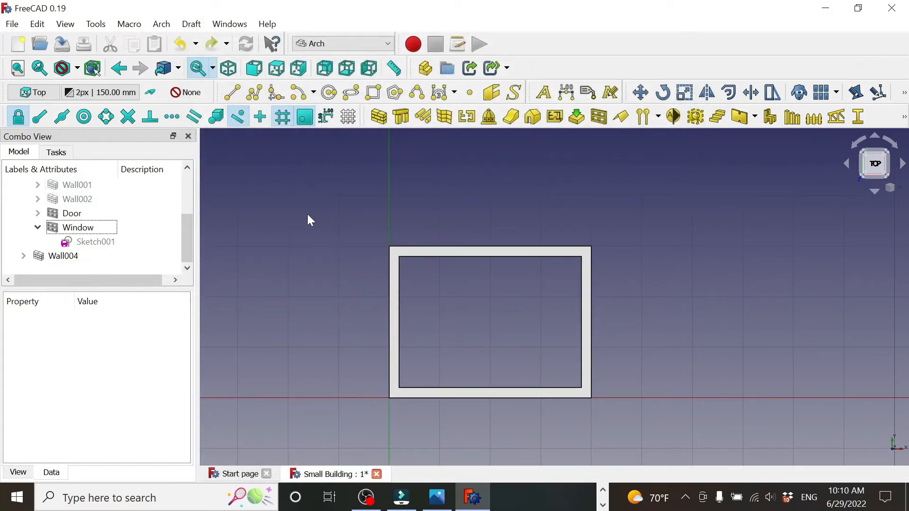
left_click(374, 93)
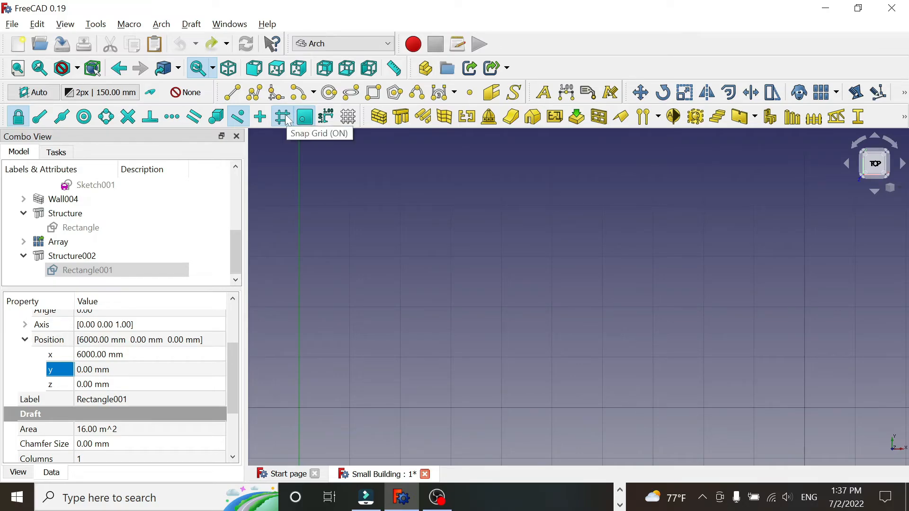
Step: Draw a vertical 3000 mm Draft line on the Y axis from Y -10000 to Y -7000 mm, snapped to the grid
left_click(233, 92)
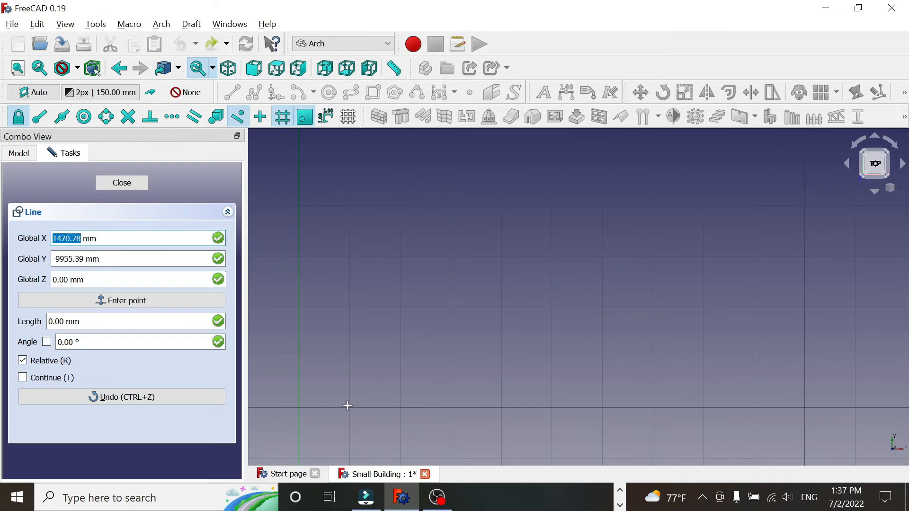
left_click(299, 408)
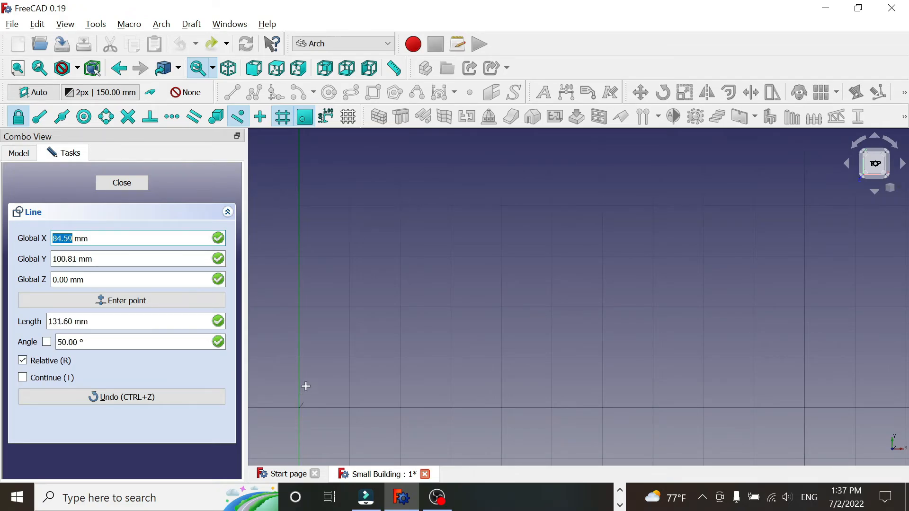
left_click(298, 256)
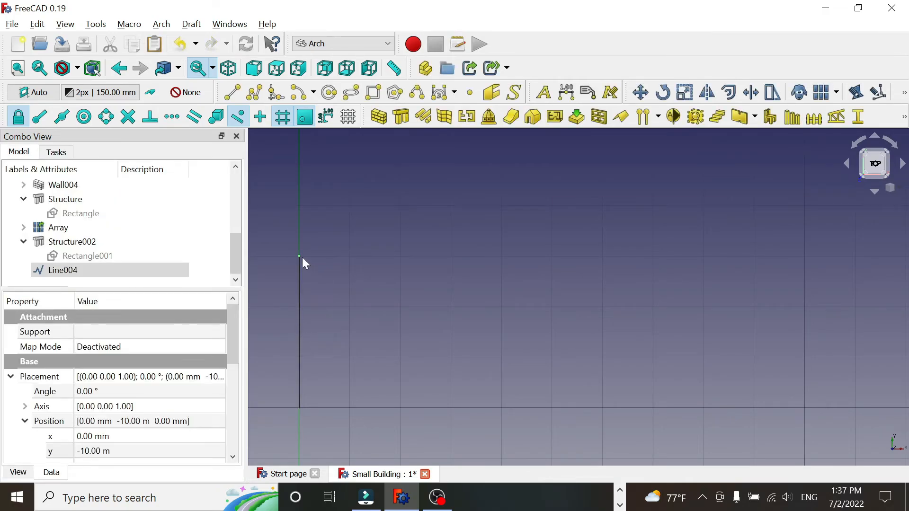
Step: Draw a horizontal 4000 mm Draft line from the upper end of the vertical line, constrained to the X direction
left_click(233, 94)
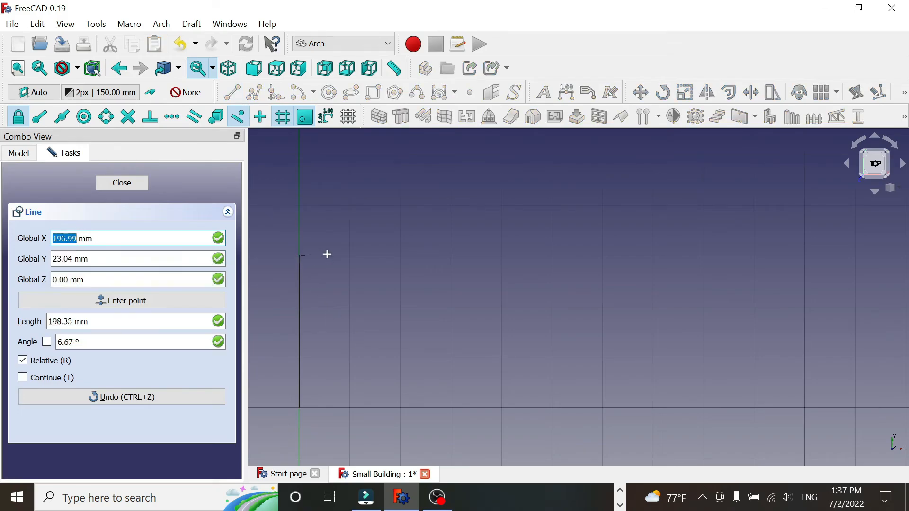
key("shift")
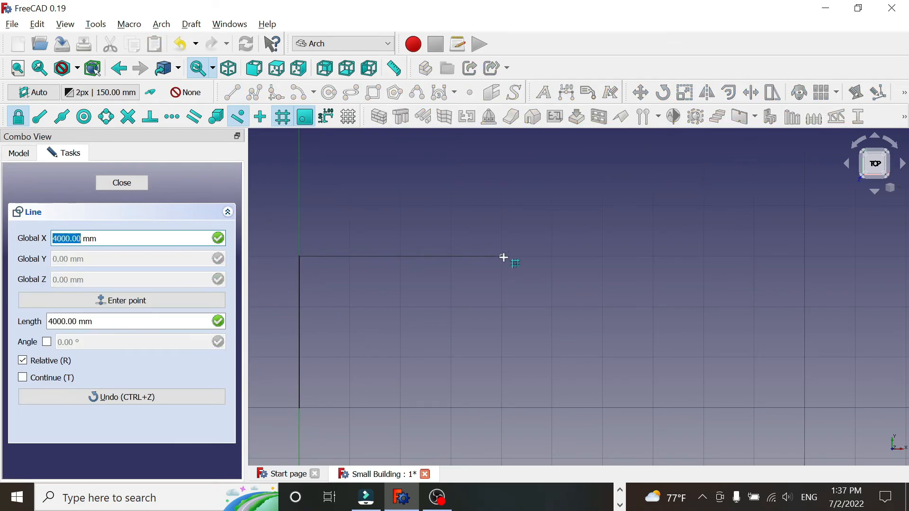
left_click(504, 257)
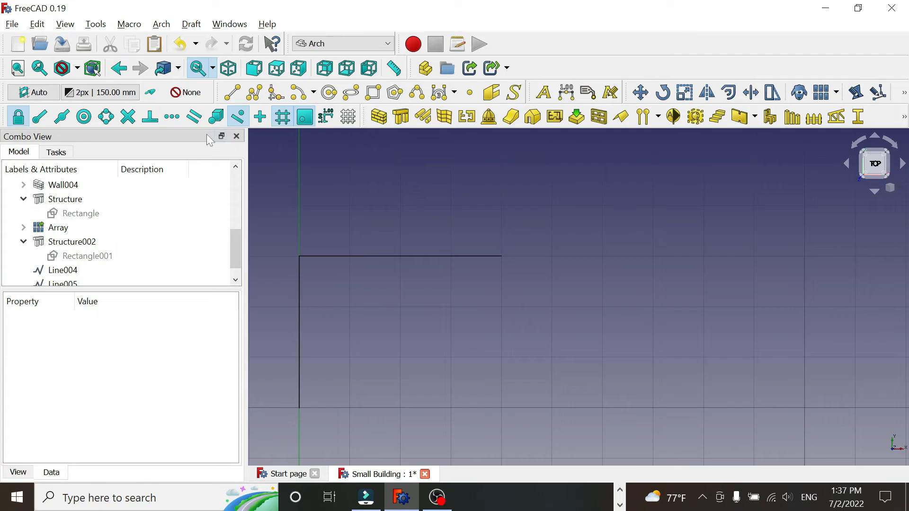
Step: Draw a vertical Draft line from the horizontal line's free end down to the grid point at X 4000, Y -10000 mm
left_click(232, 92)
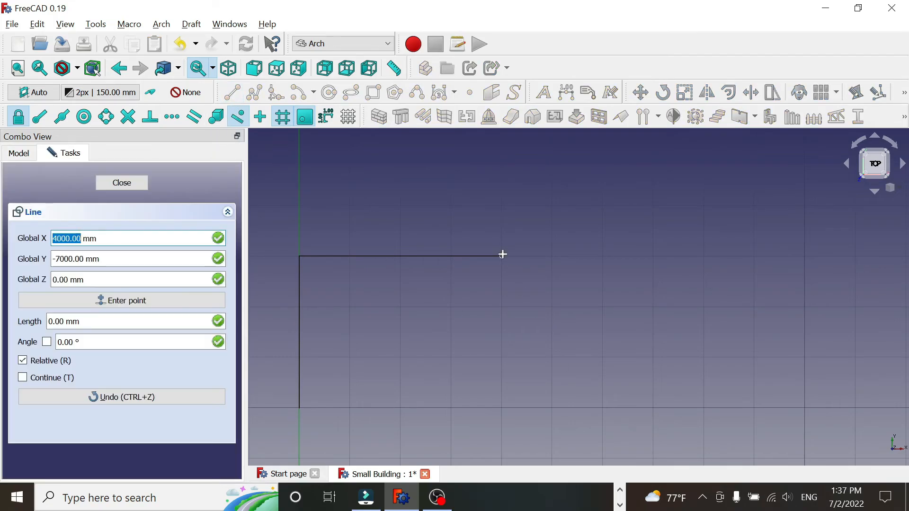
left_click(502, 257)
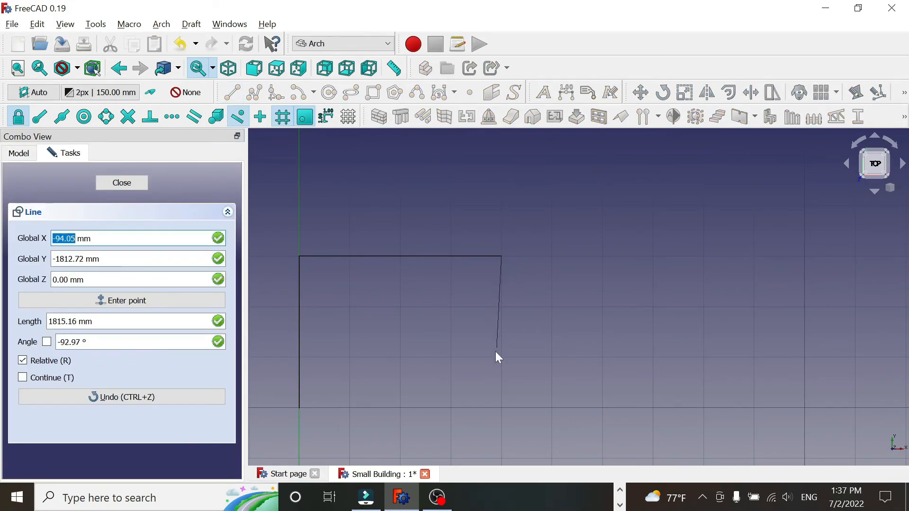
left_click(500, 407)
Step: Close the 4000 by 3000 mm outline with a horizontal Draft line from X 4000, Y -10000 mm to the vertical line's lower end
left_click(232, 93)
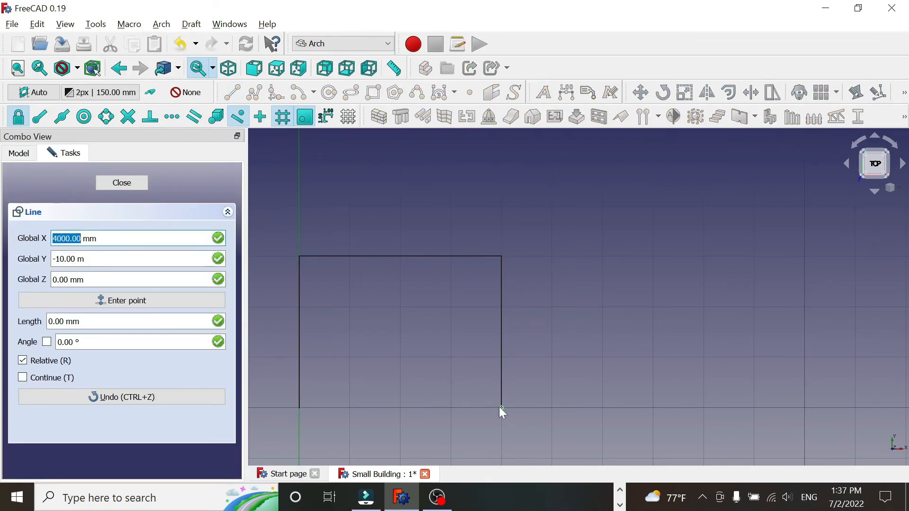
left_click(500, 407)
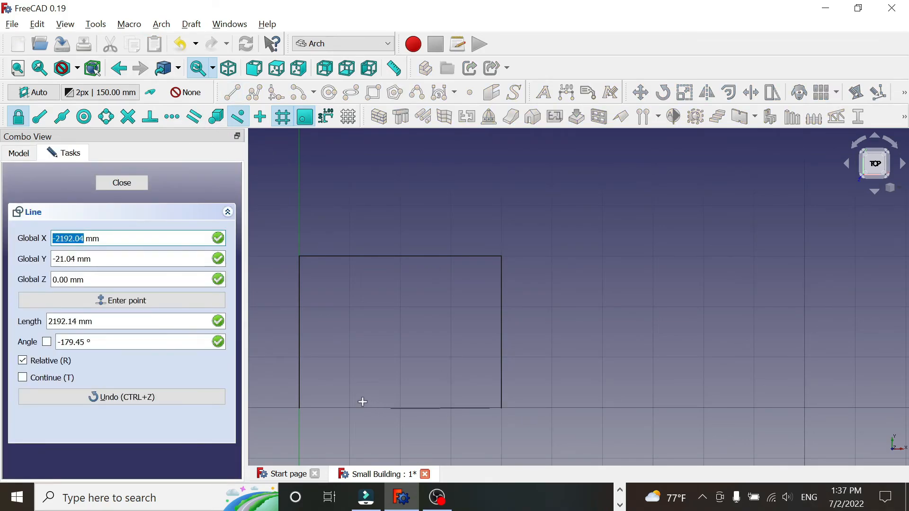
left_click(300, 406)
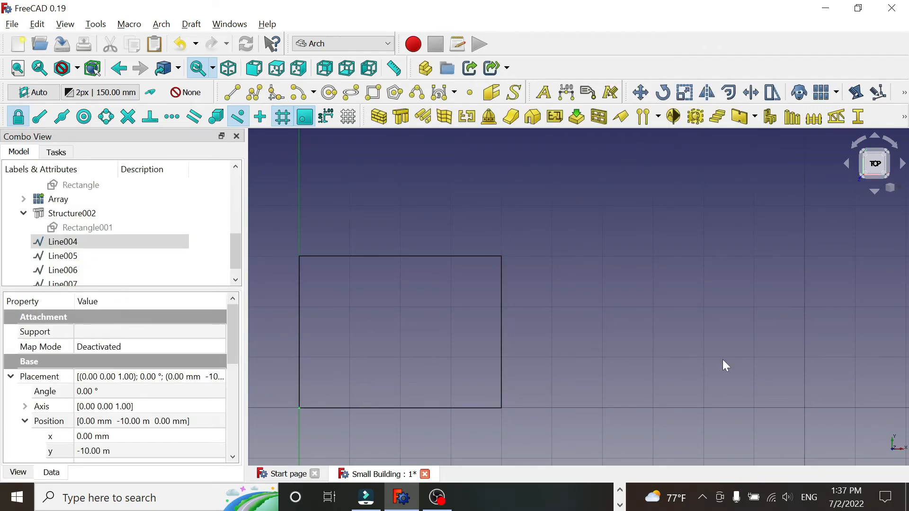
Step: Draw a filled 4000 by 3000 mm Draft rectangle beside the line outline, starting from the grid point at X 5000, Y -10000 mm
left_click(373, 93)
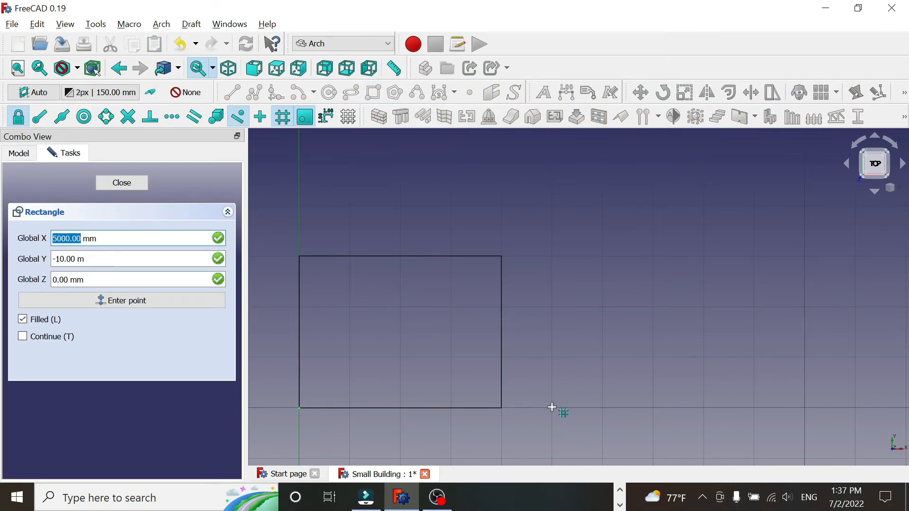
left_click(552, 407)
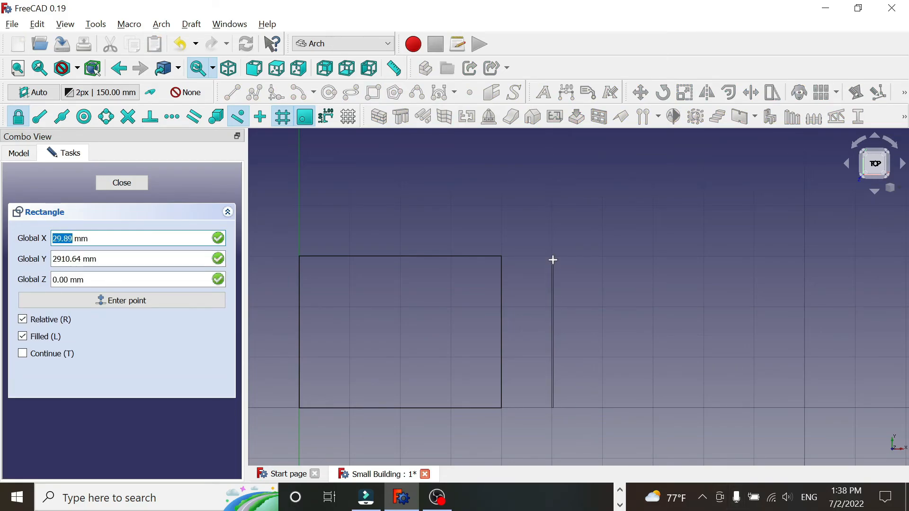
left_click(755, 258)
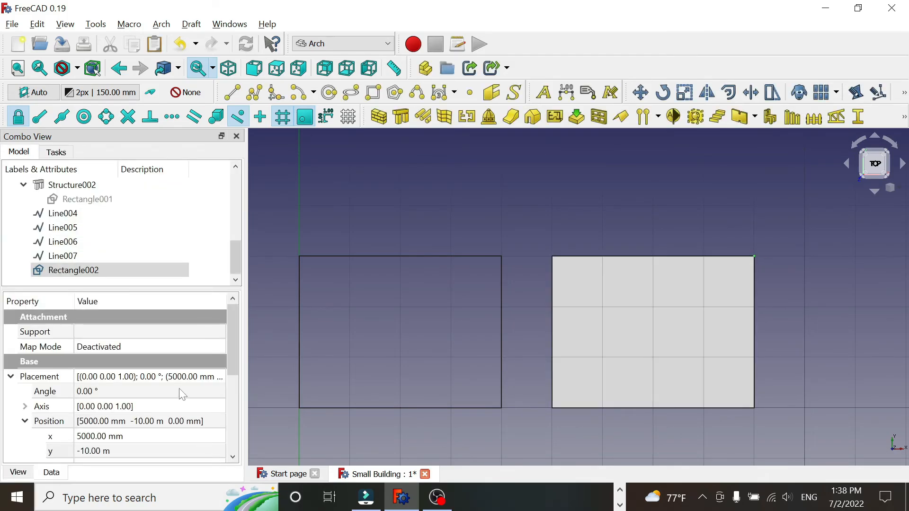
Step: Turn off the Make Face property of the new 4000 by 3000 mm rectangle
left_click_drag(234, 336, 234, 420)
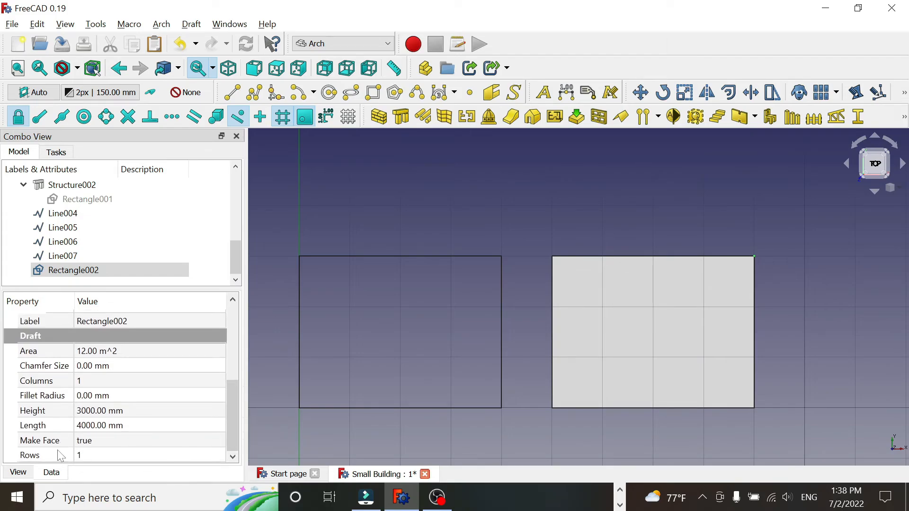
left_click(91, 441)
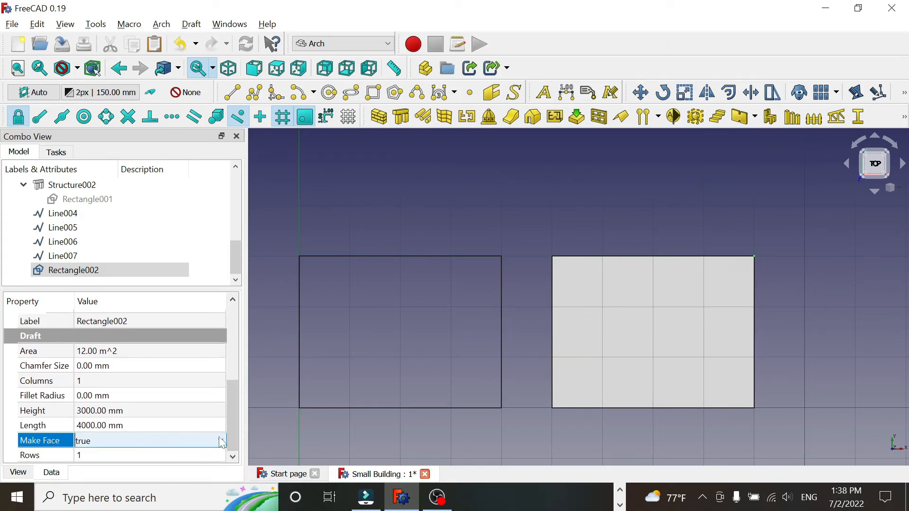
left_click(205, 447)
left_click(203, 455)
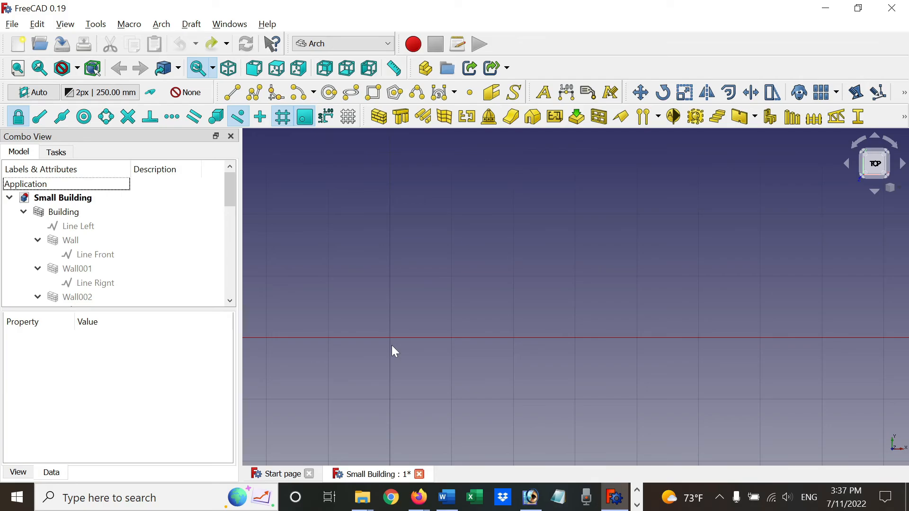
Step: Draw a Draft line along the X axis from the grid point at X 10 m, Y 0, with the relative endpoint X 2500, Y 0 mm
left_click(232, 91)
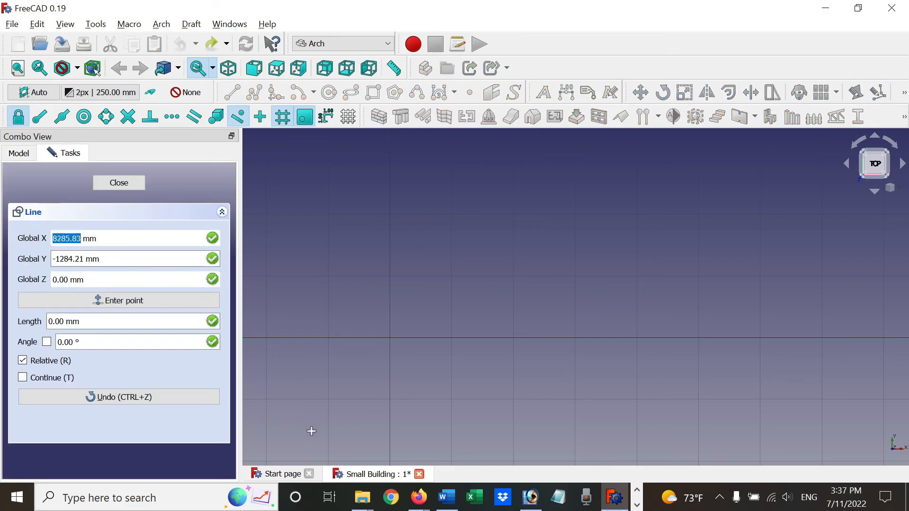
left_click(389, 337)
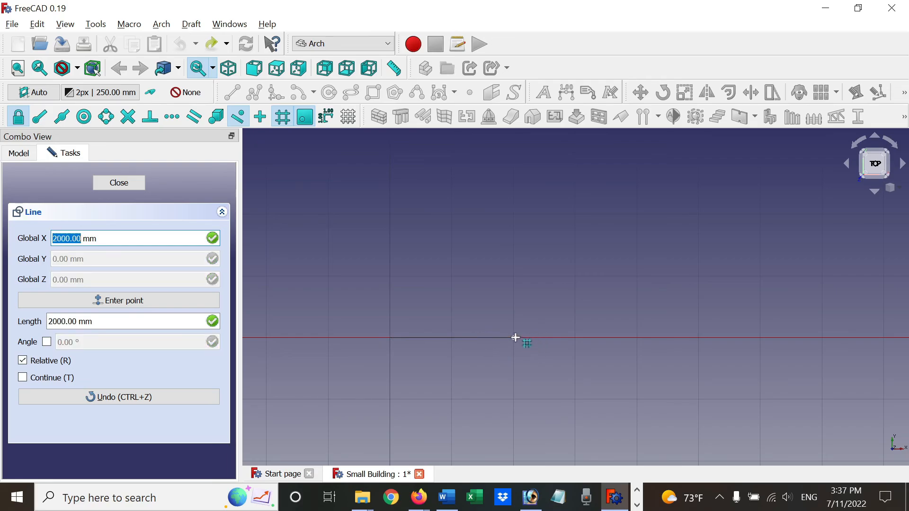
key("shift")
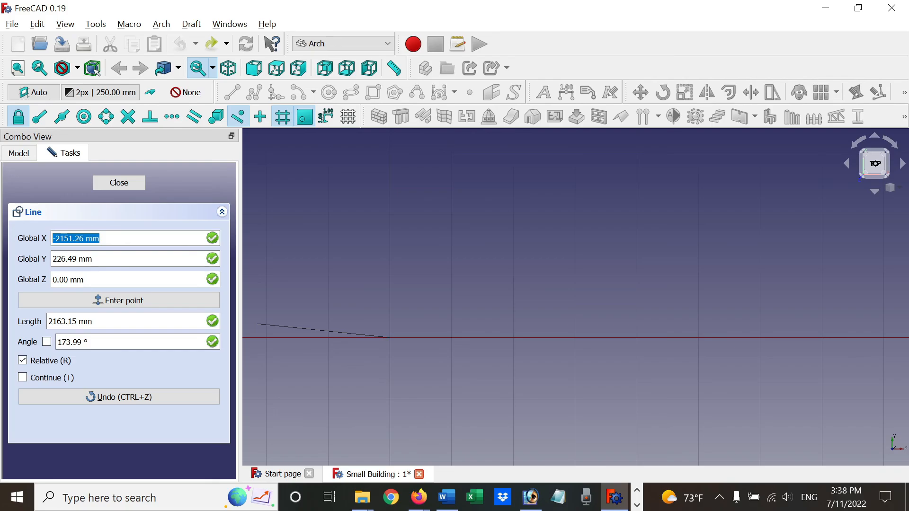
type("2500")
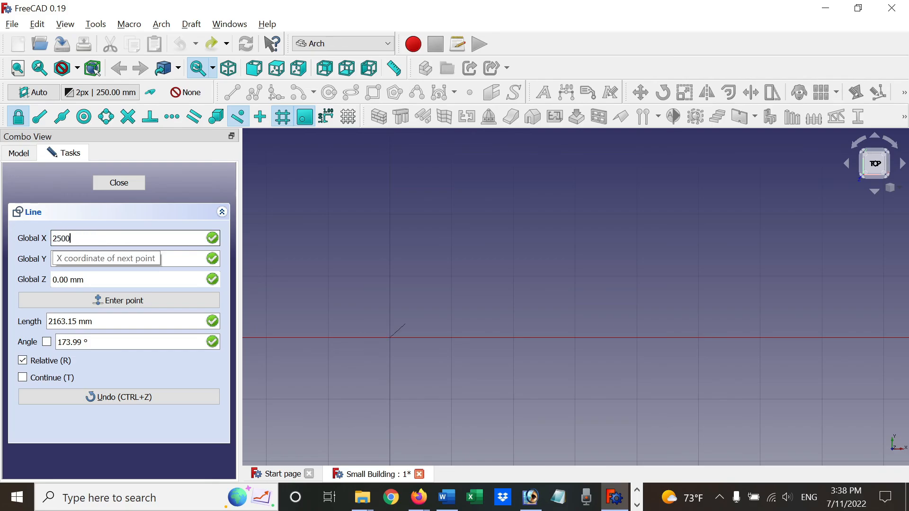
left_click(72, 259)
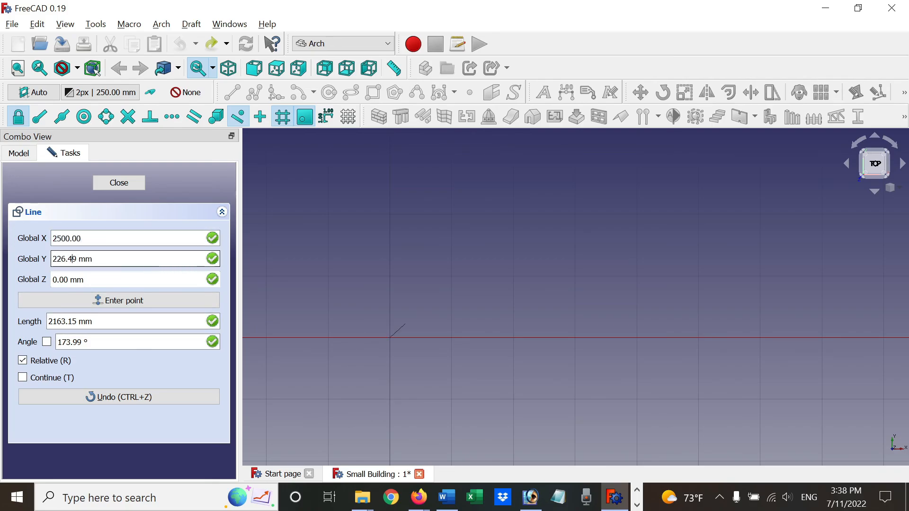
key("ctrl+a")
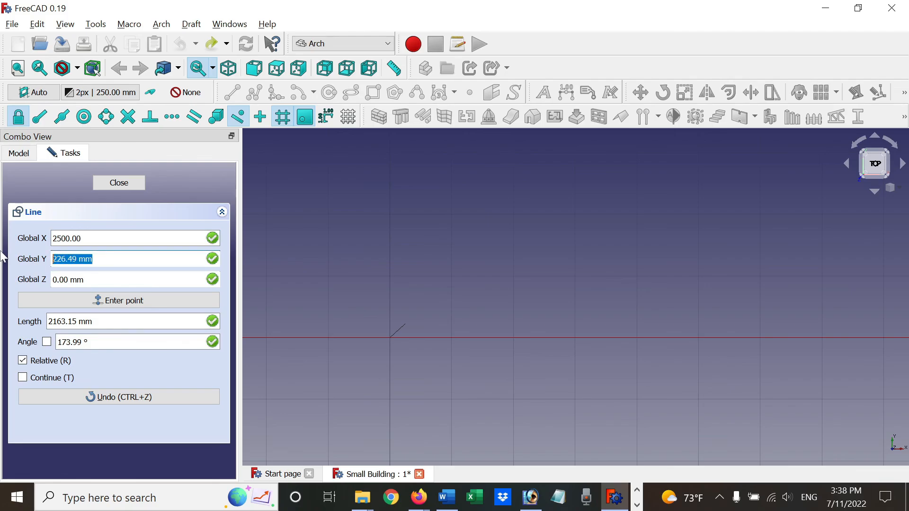
type("0")
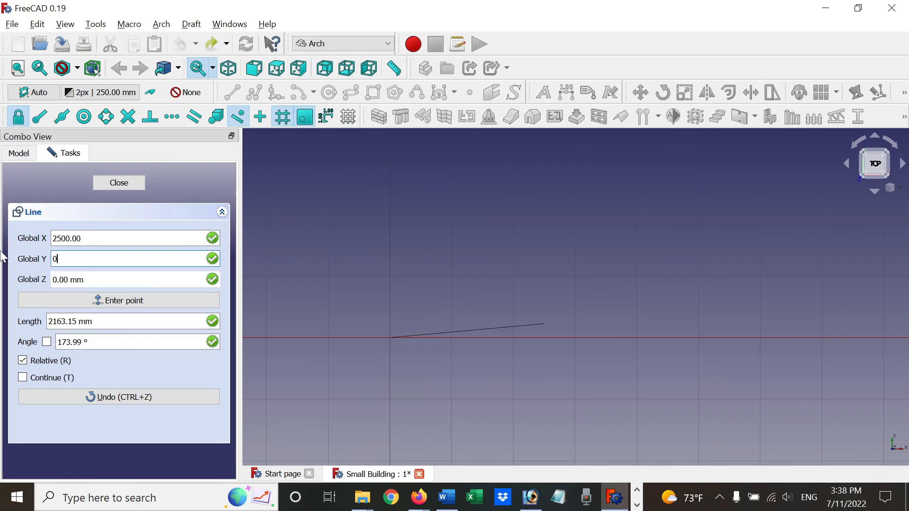
left_click(111, 300)
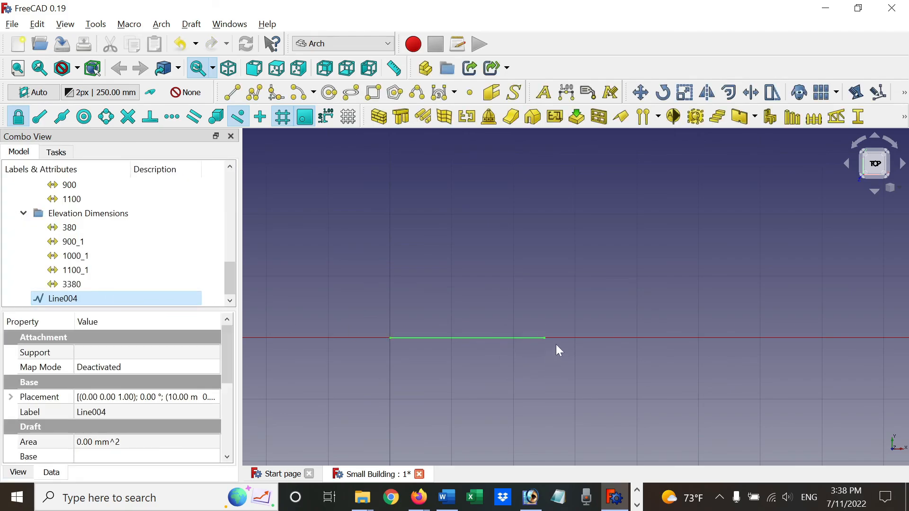